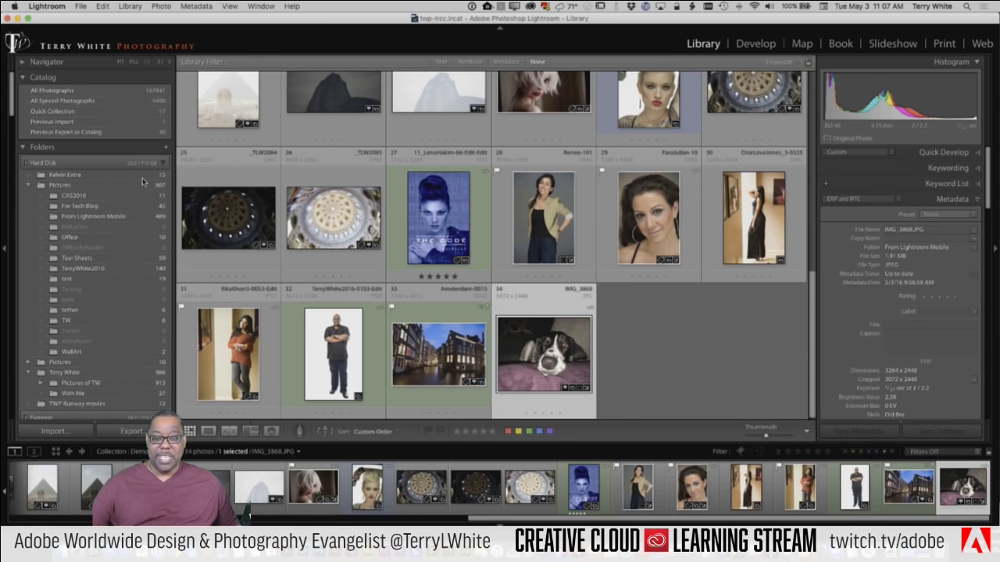
pyautogui.scroll(-8, 141, 188)
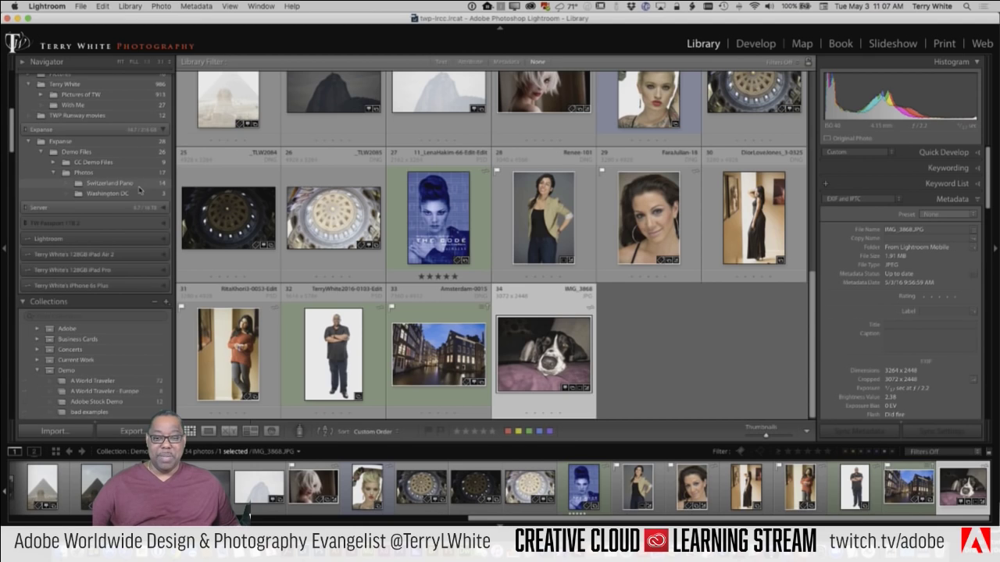
pyautogui.scroll(-10, 140, 190)
pyautogui.scroll(-5, 141, 190)
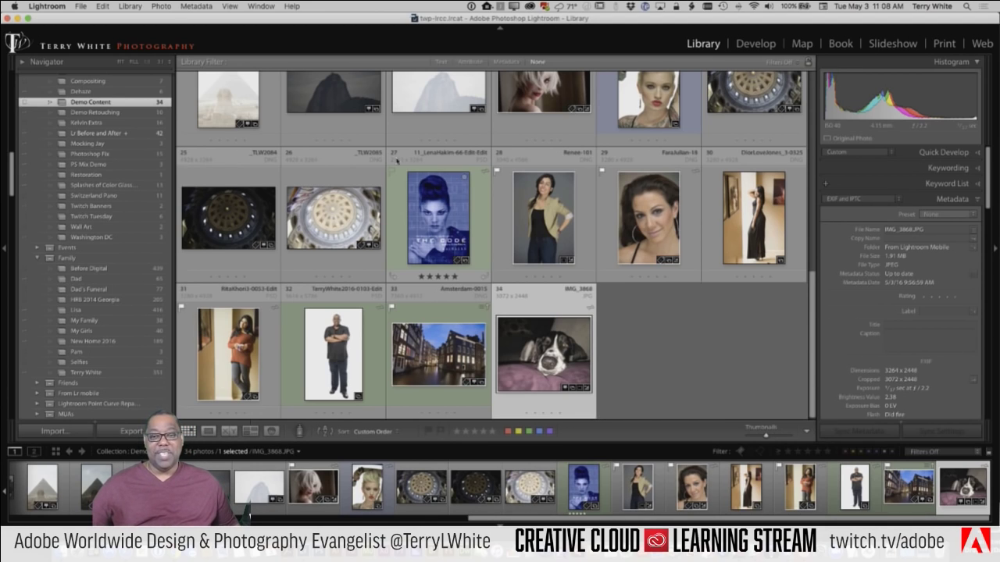
# Create a new catalog named twp-twitch in the Pictures folder
pyautogui.click(79, 7)
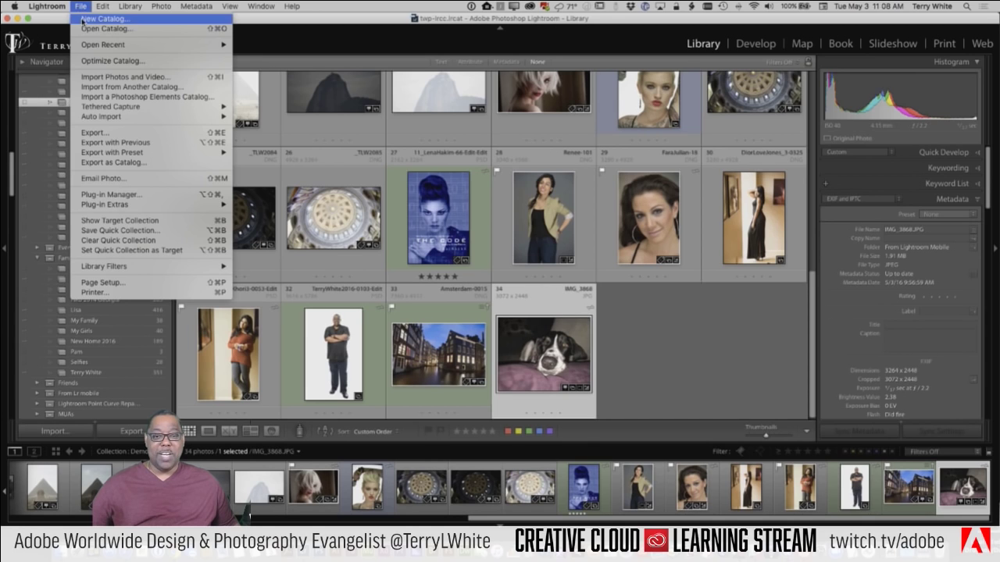
pyautogui.click(83, 20)
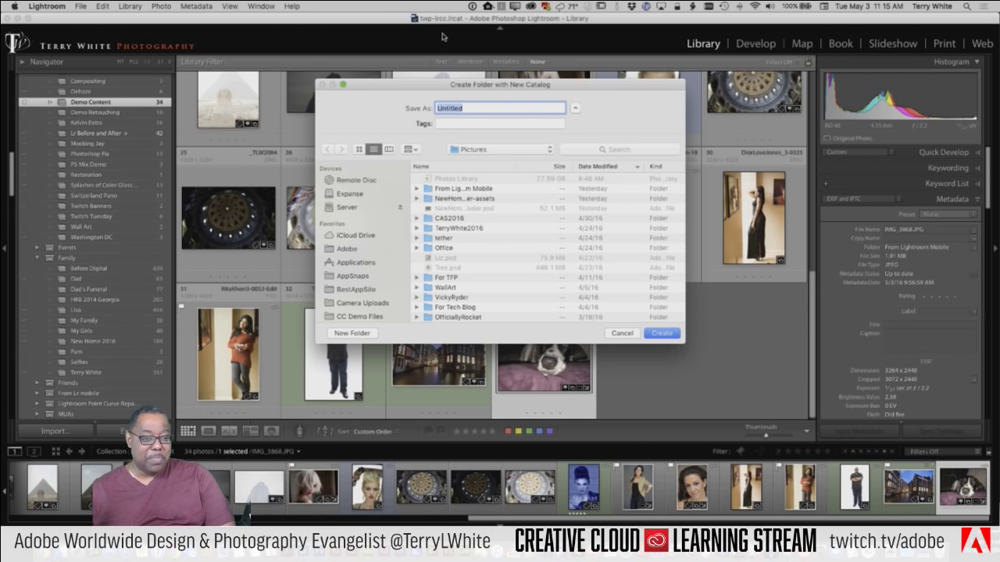
pyautogui.write('twp-')
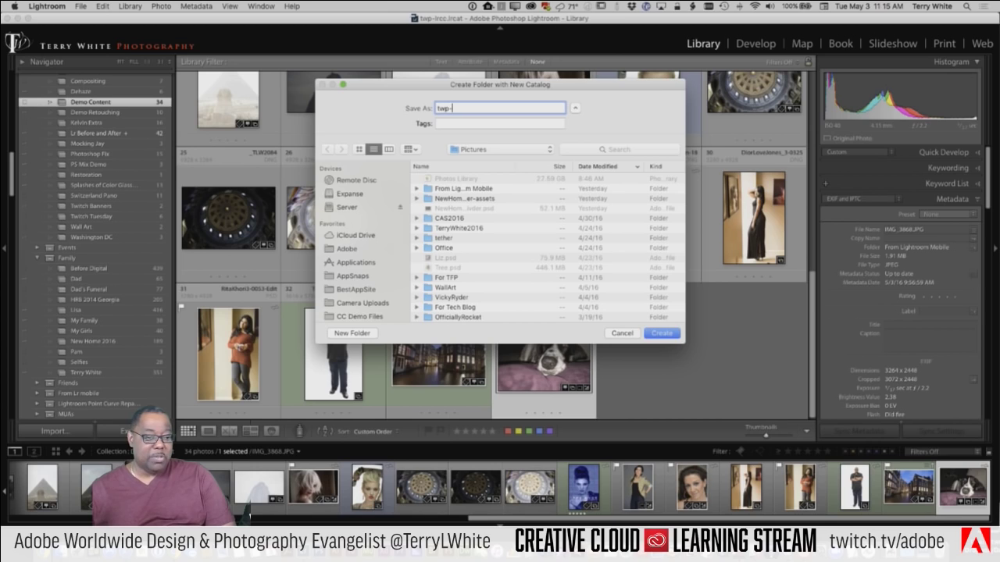
pyautogui.write('twitch')
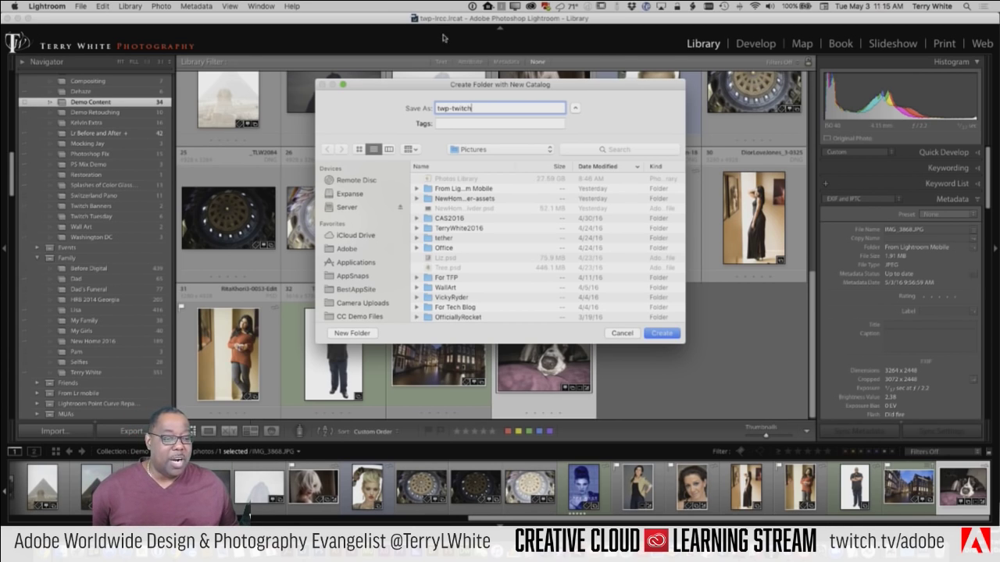
pyautogui.click(661, 333)
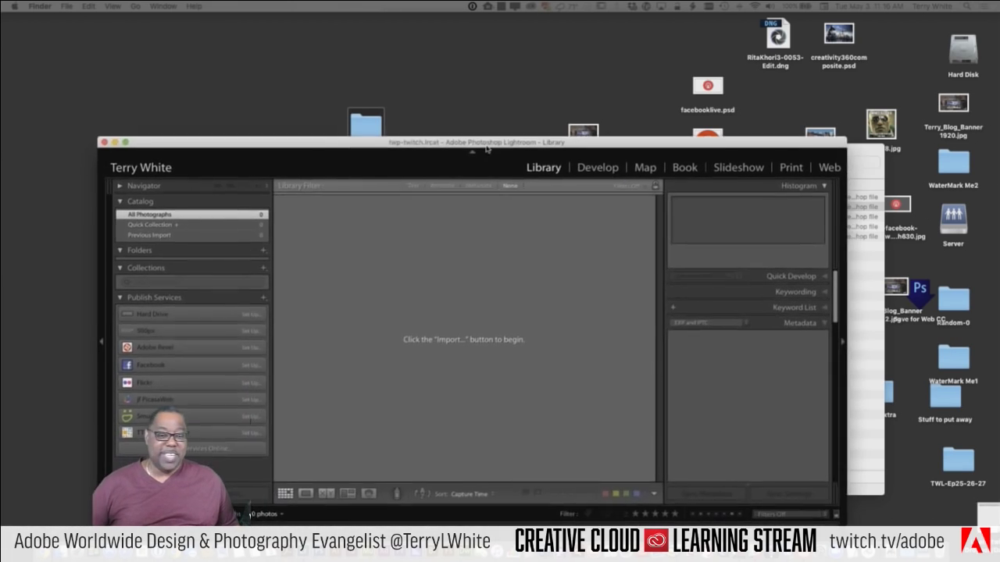
# Reposition the new catalog's window and enlarge it to fill the whole display
pyautogui.moveTo(478, 144); pyautogui.dragTo(440, 40)
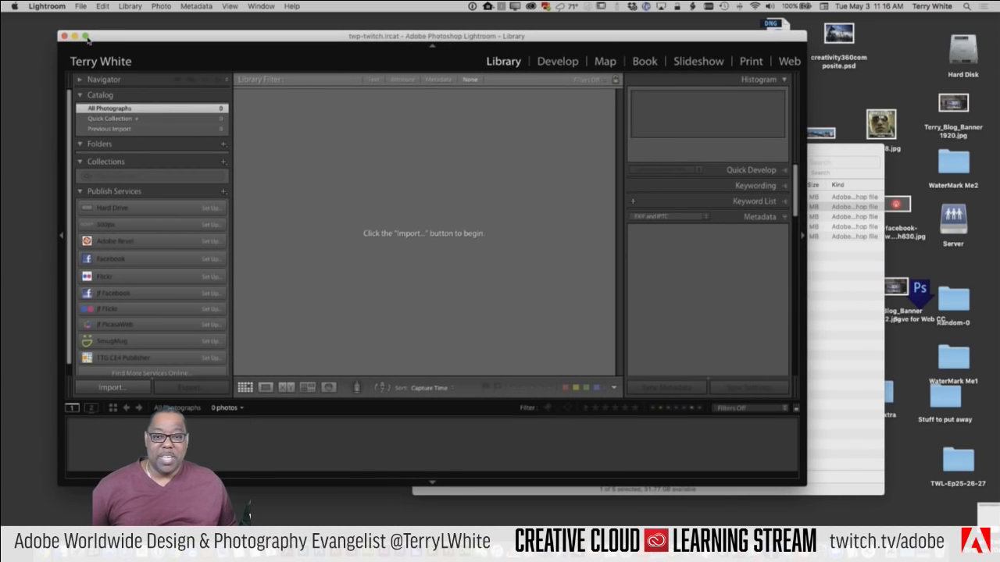
pyautogui.moveTo(115, 39); pyautogui.dragTo(56, 23)
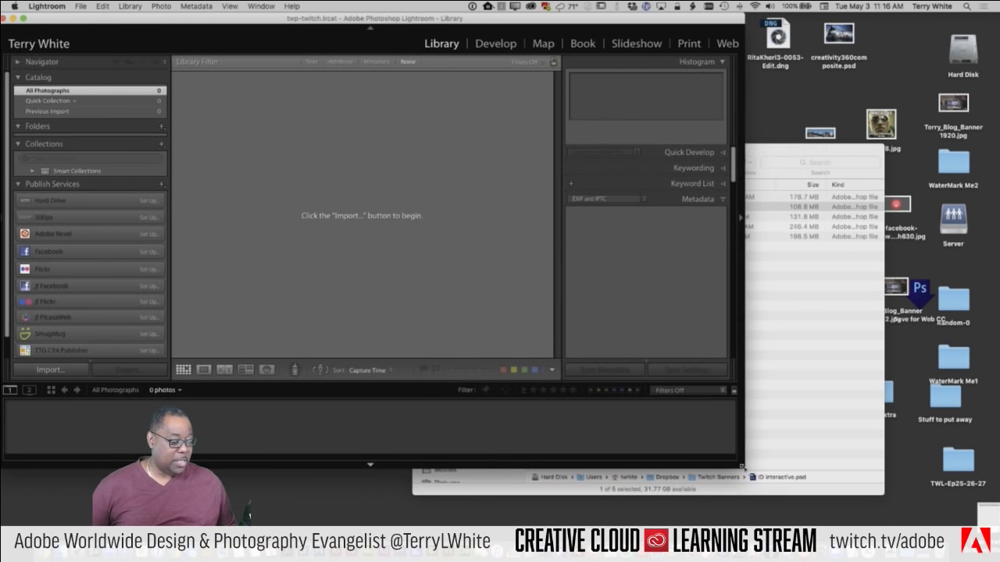
pyautogui.moveTo(898, 506); pyautogui.dragTo(999, 533)
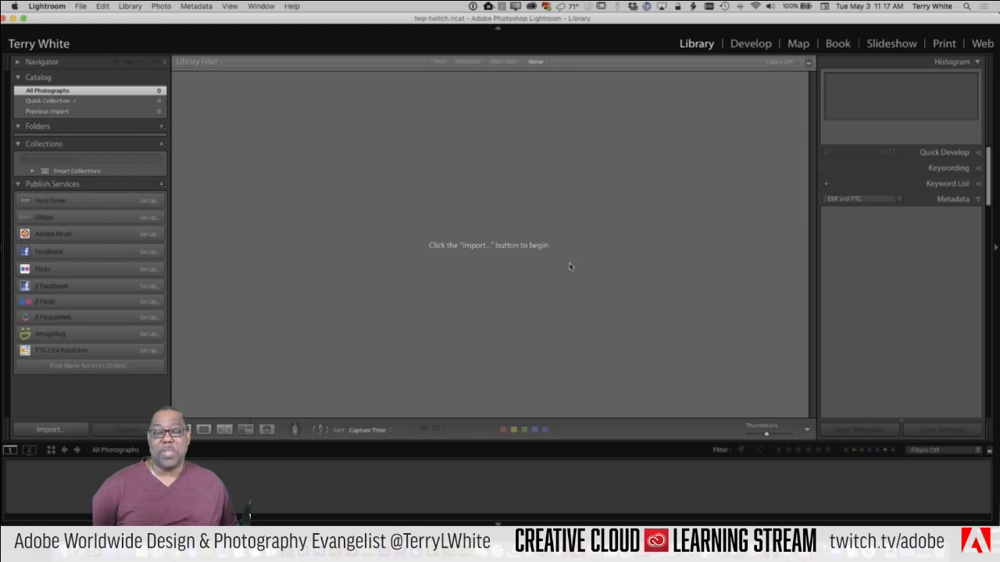
# Start importing photos from the NIKON D810 and enable ejecting it after import
pyautogui.click(54, 434)
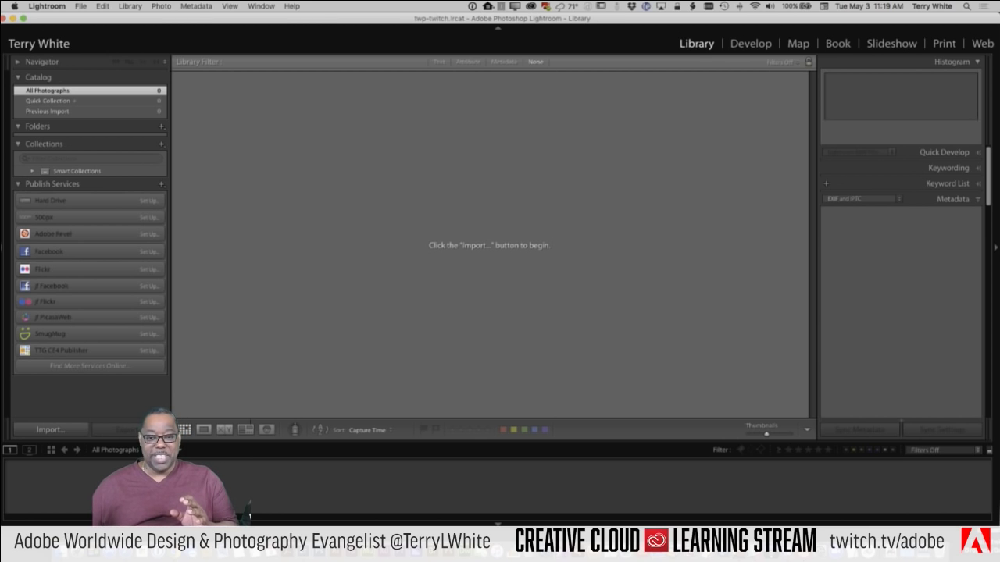
pyautogui.press('super+shift+i')
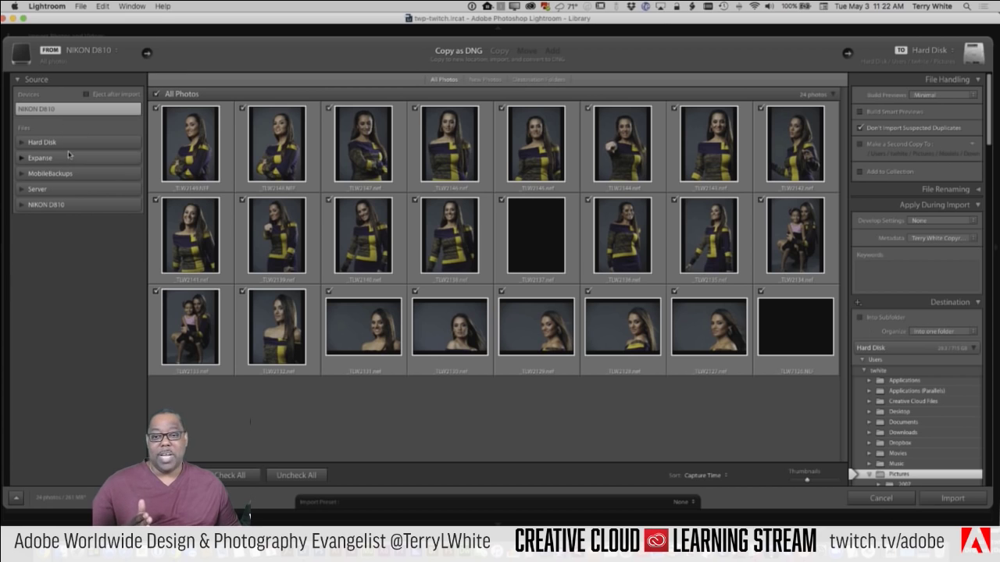
pyautogui.click(86, 94)
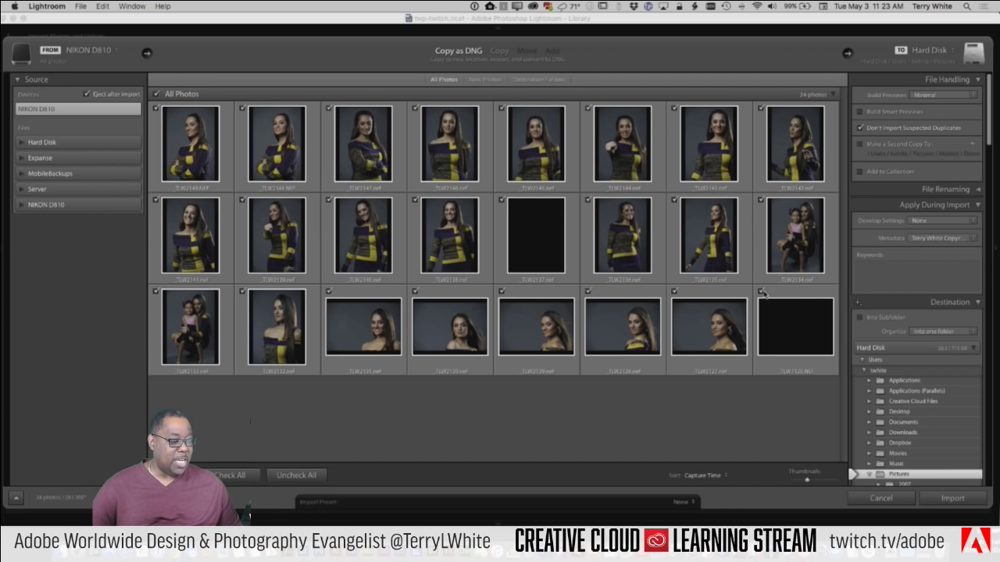
# Exclude the two completely black photos from the import
pyautogui.click(761, 292)
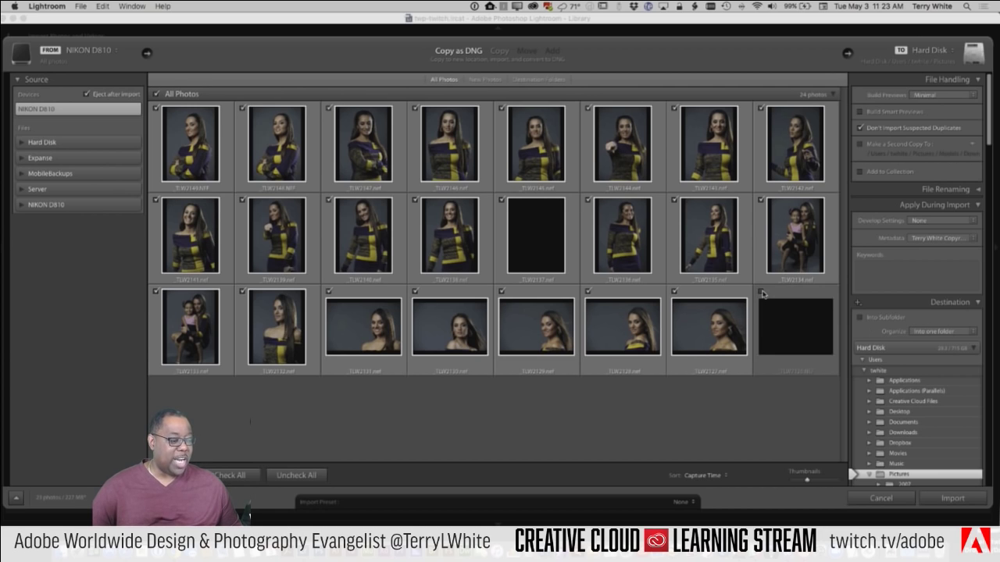
pyautogui.click(501, 200)
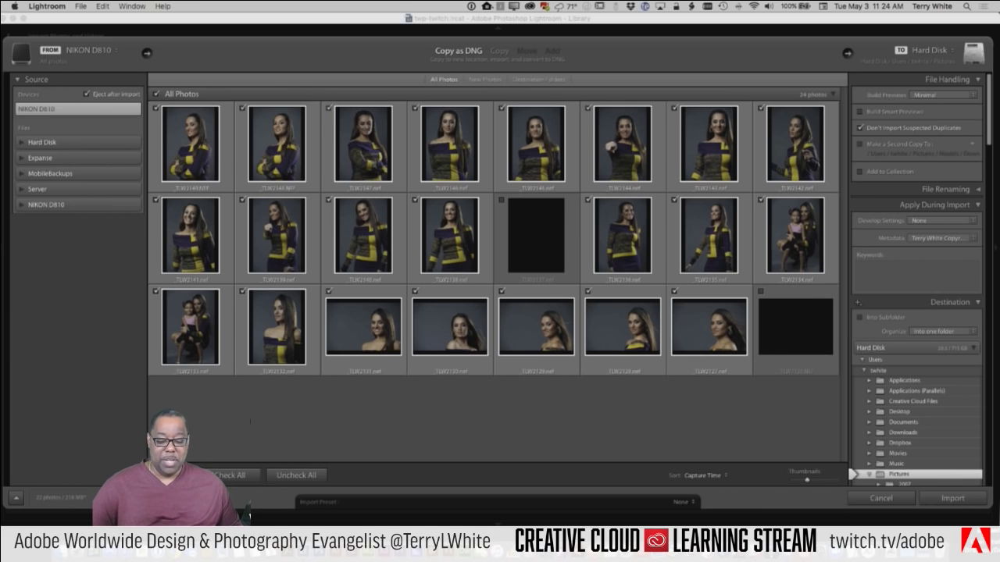
# Preview the last photo of the woman holding the child at large size and return to the grid
pyautogui.click(197, 328)
pyautogui.click(182, 475)
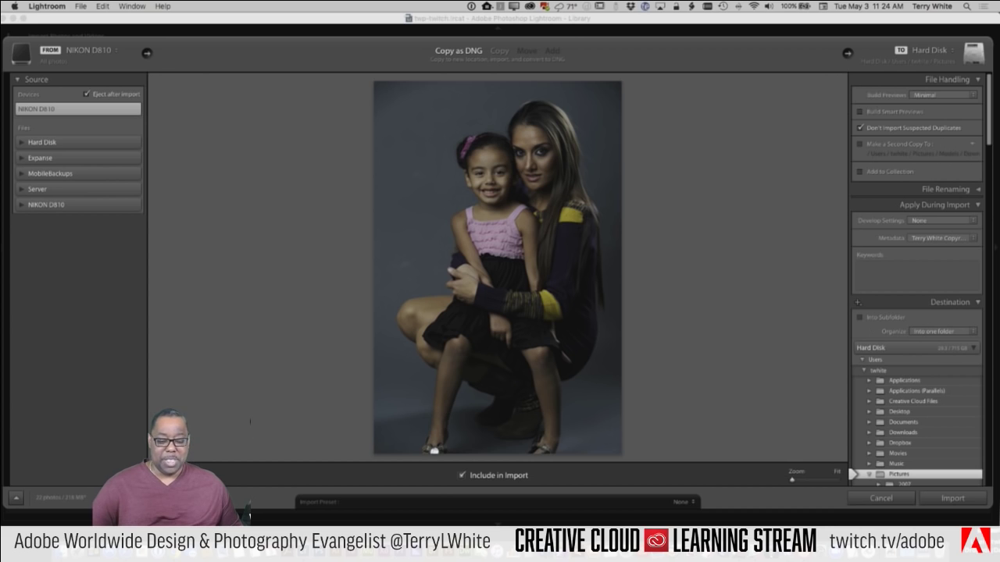
pyautogui.press('g')
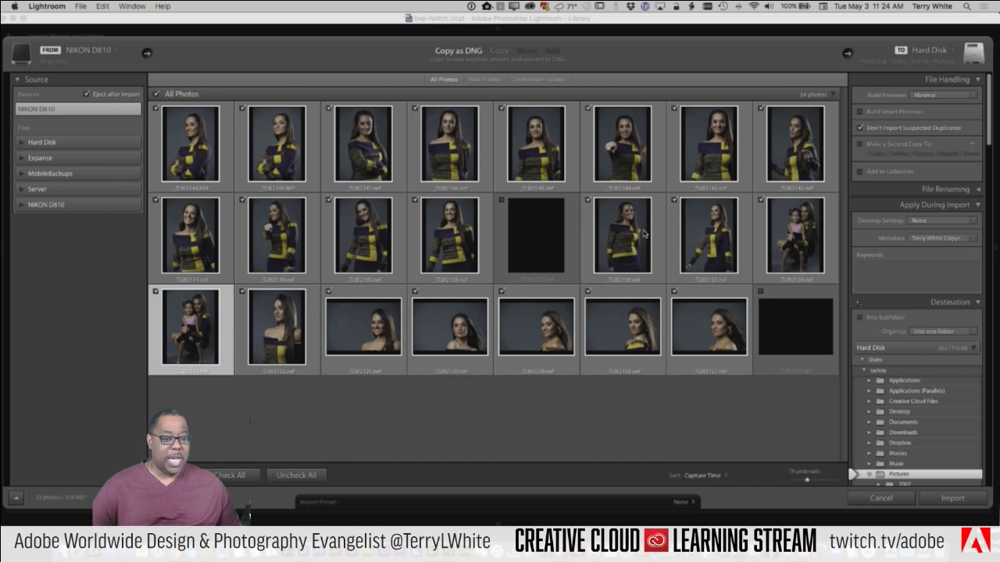
# Preview _TLW2147.nef at large size, return to the grid and exclude that photo from the import
pyautogui.click(358, 148)
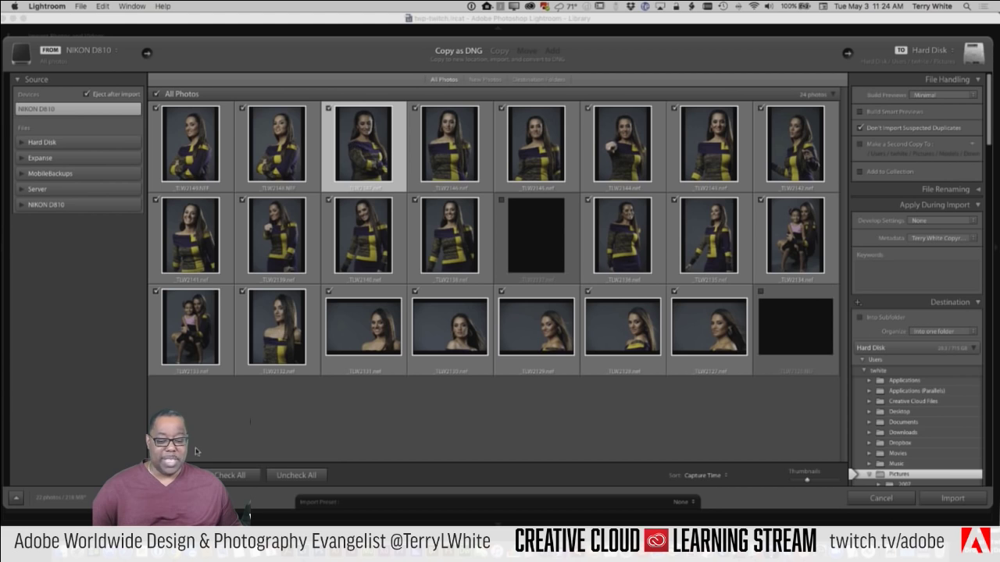
pyautogui.press('e')
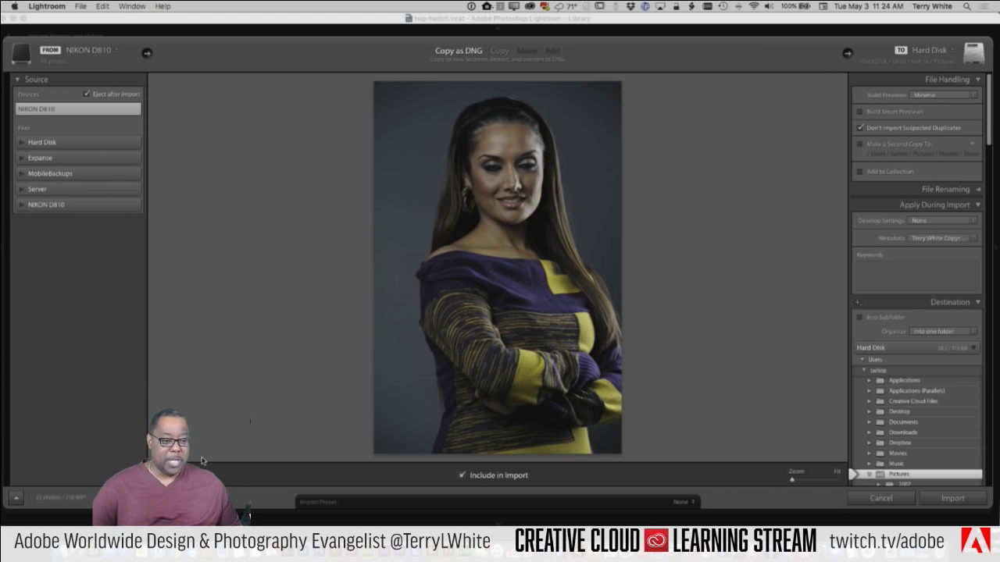
pyautogui.press('g')
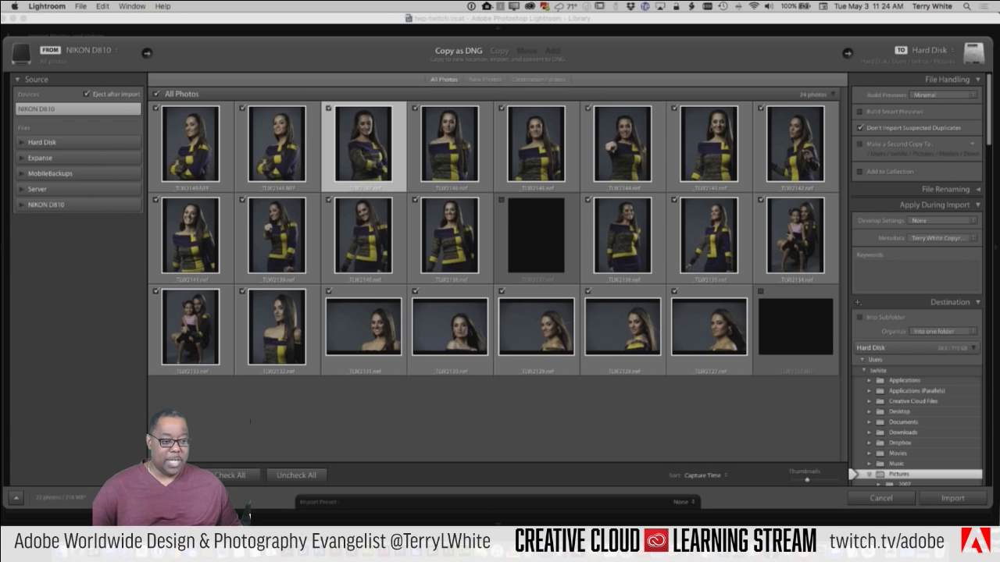
pyautogui.click(328, 109)
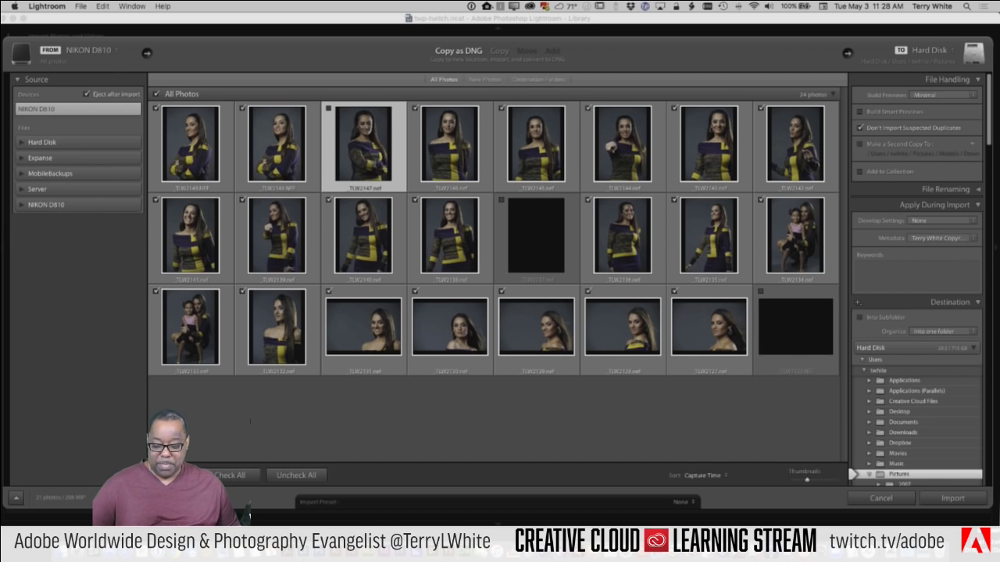
pyautogui.click(61, 546)
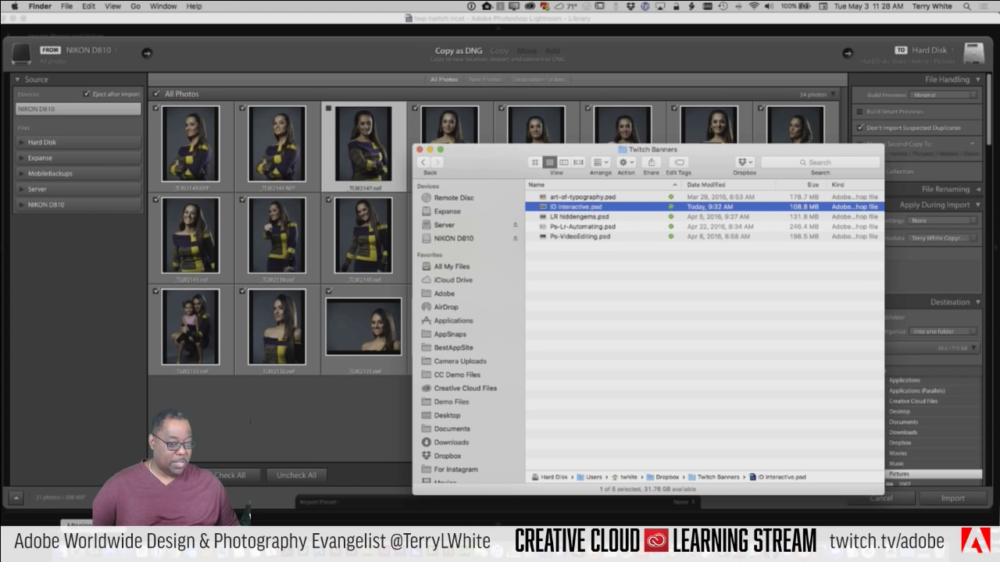
pyautogui.click(486, 47)
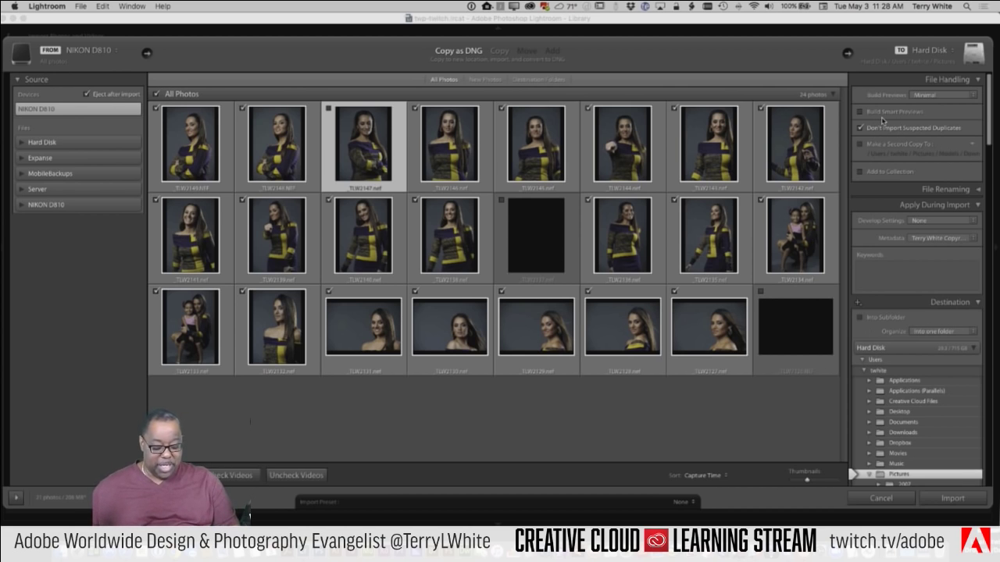
pyautogui.press('alt')
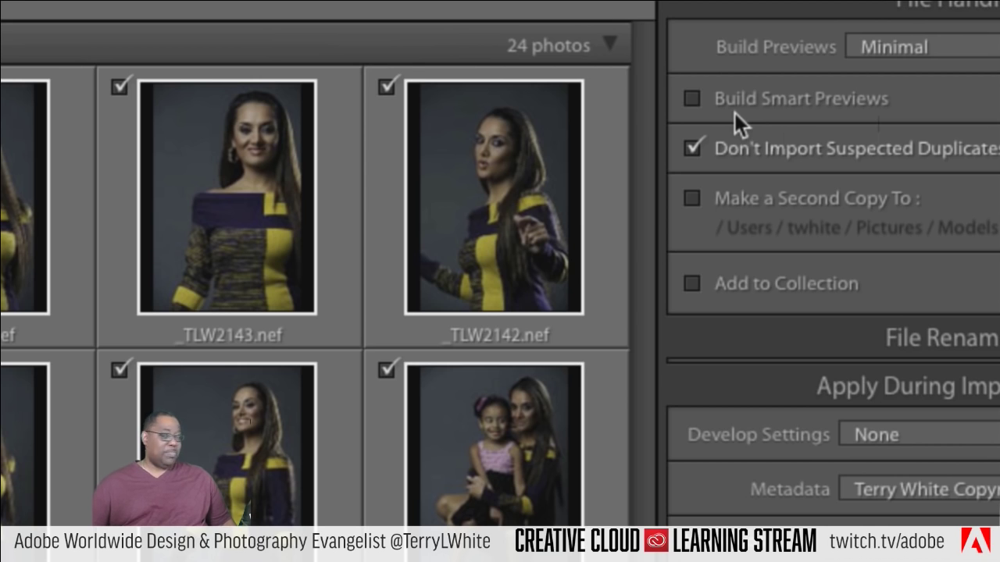
# Enable building smart previews for the photos being imported
pyautogui.scroll(-1, 734, 112)
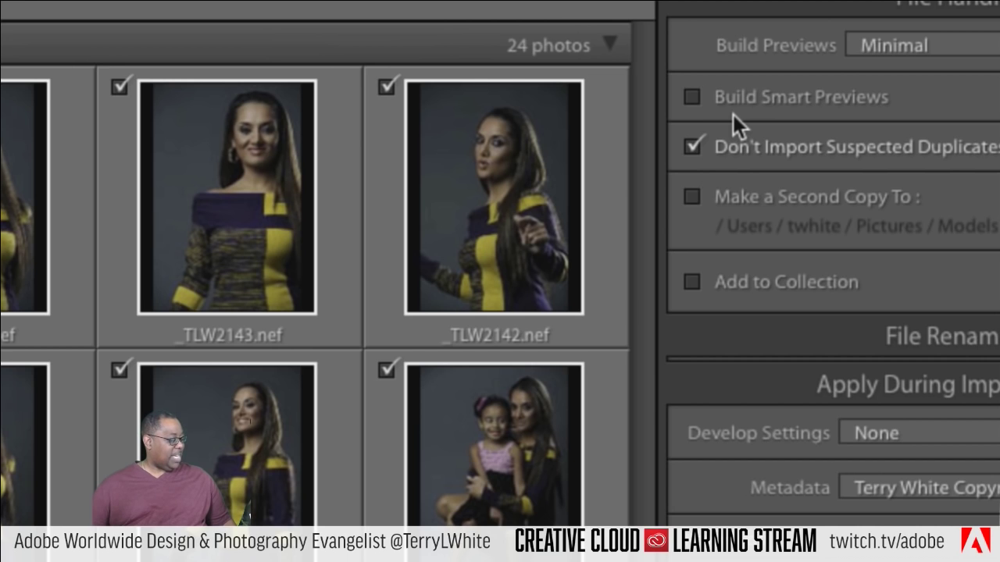
pyautogui.scroll(1, 732, 114)
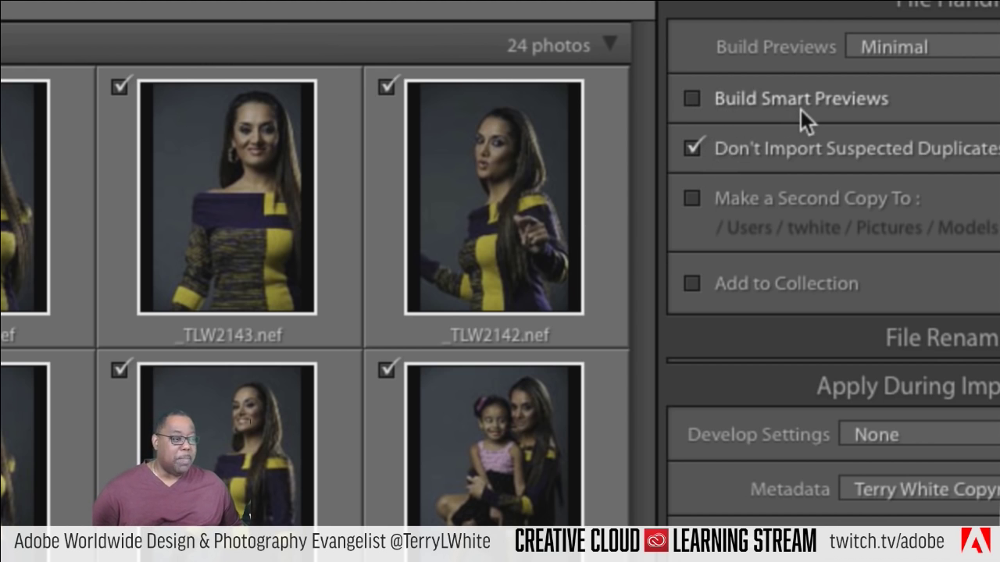
pyautogui.click(691, 100)
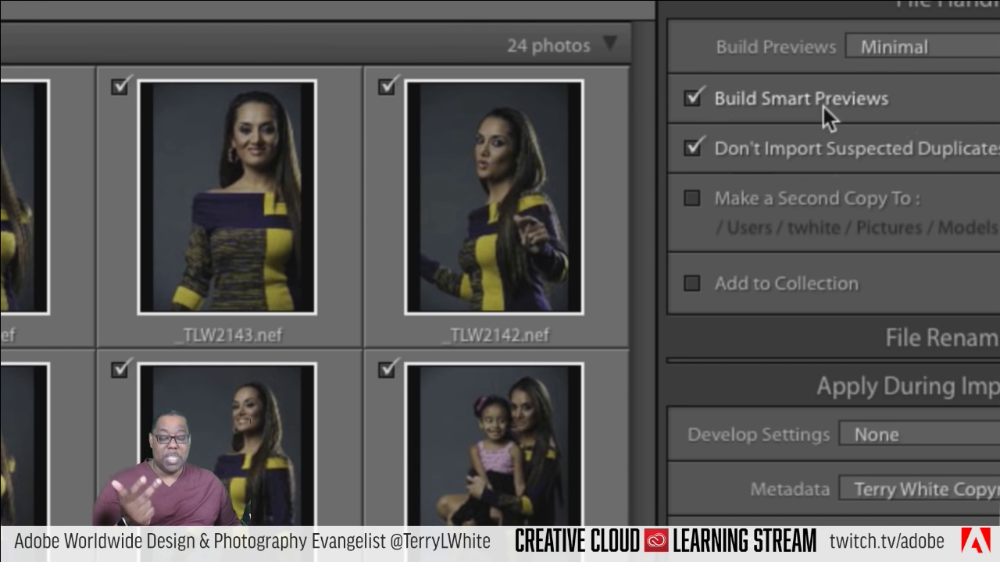
pyautogui.scroll(-1, 823, 106)
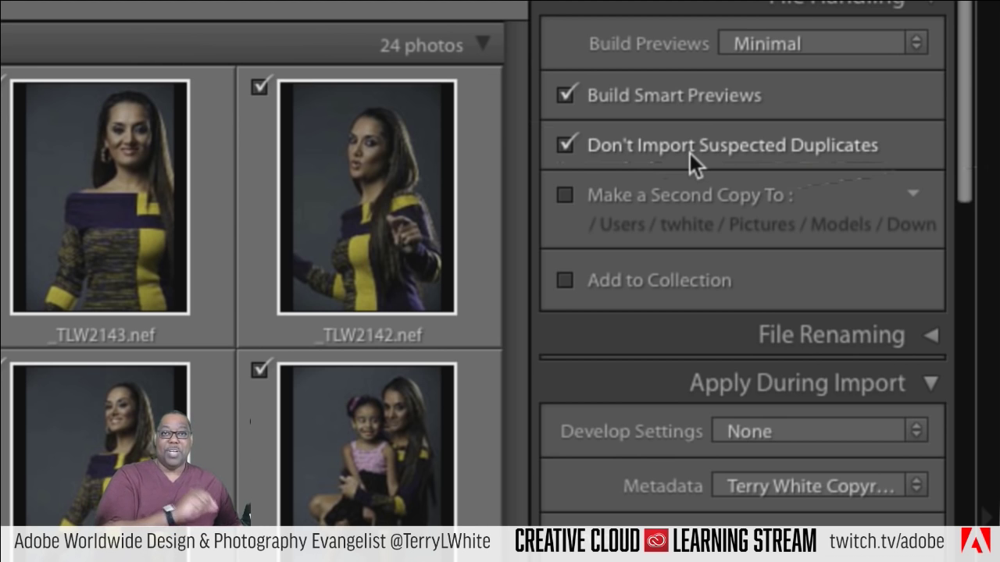
pyautogui.scroll(1, 689, 153)
pyautogui.scroll(1, 690, 153)
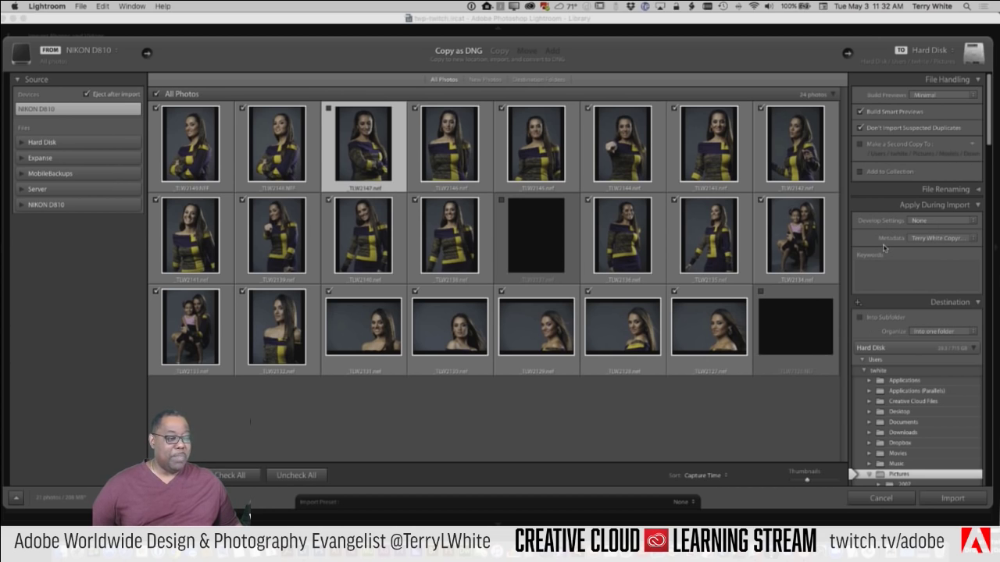
# Open the metadata preset editor from the import settings and load the photographer's copyright preset
pyautogui.click(927, 243)
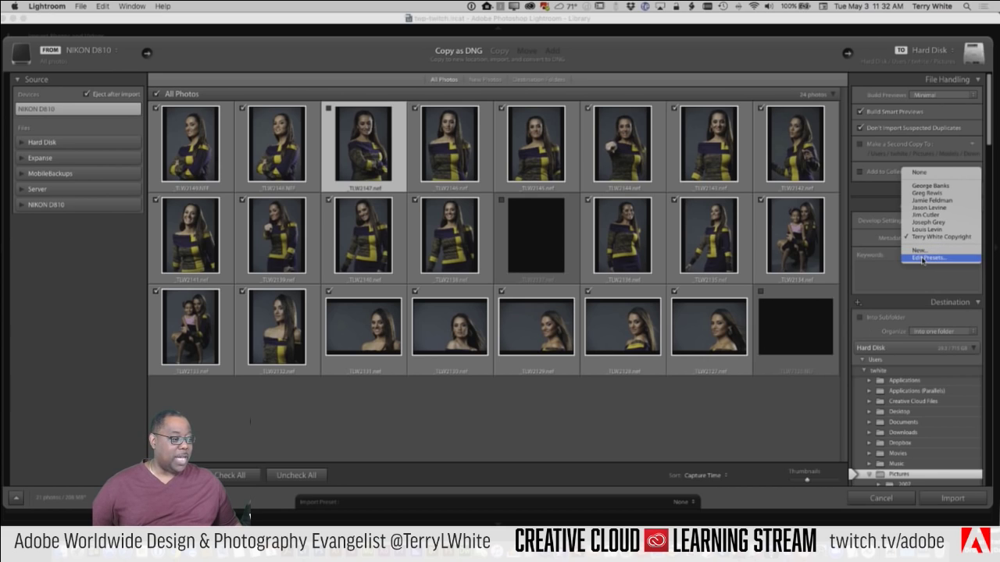
pyautogui.click(924, 261)
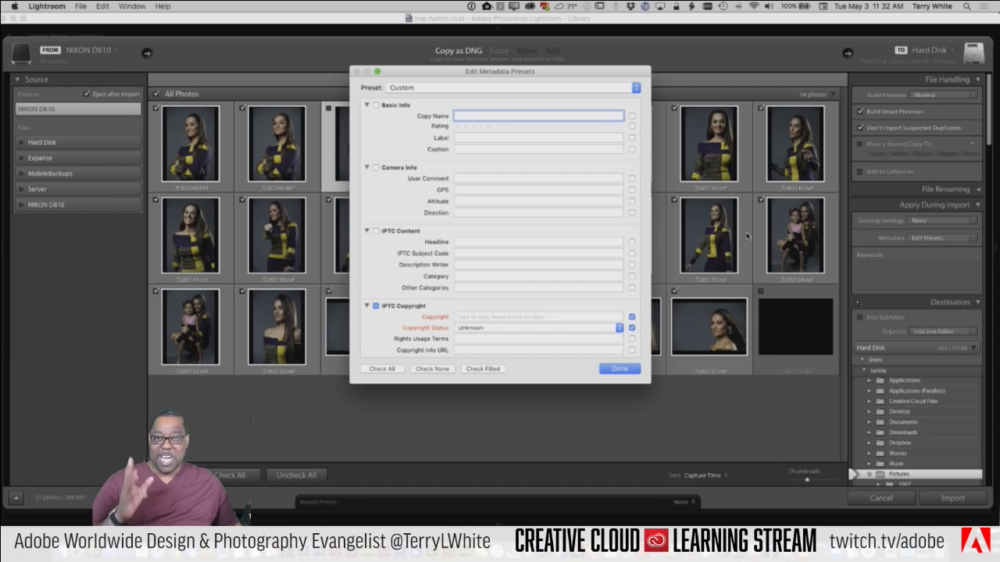
pyautogui.click(438, 90)
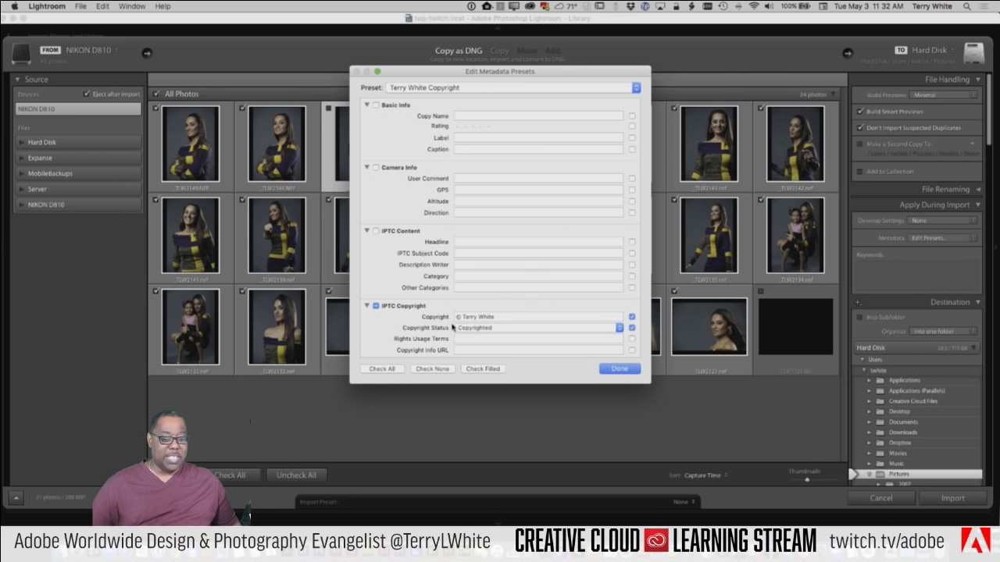
# Examine the copyright preset's fields, from IPTC Copyright and IPTC Creator through to the keyword and plugin sections
pyautogui.scroll(-3, 509, 328)
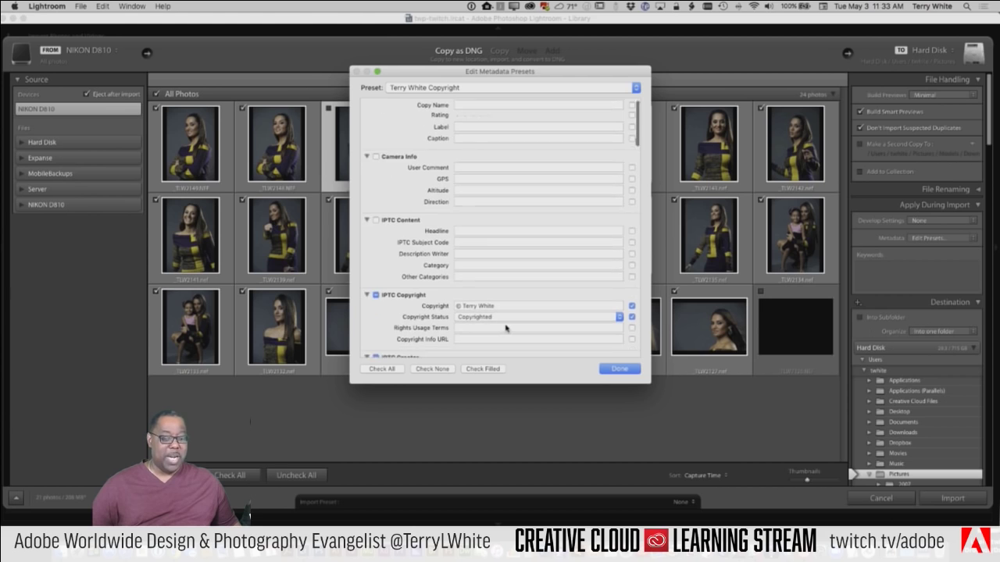
pyautogui.scroll(-10, 518, 315)
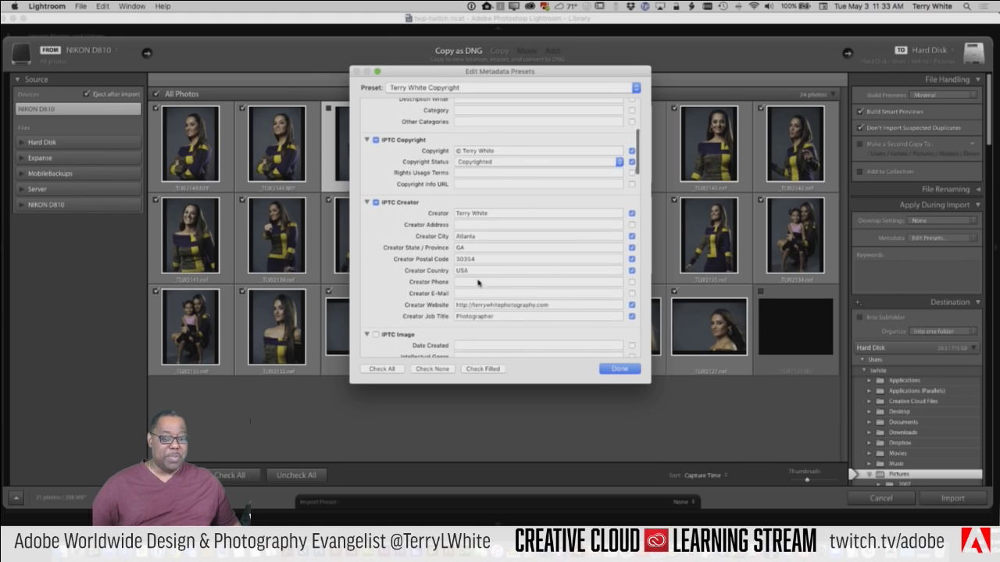
pyautogui.scroll(-4, 509, 315)
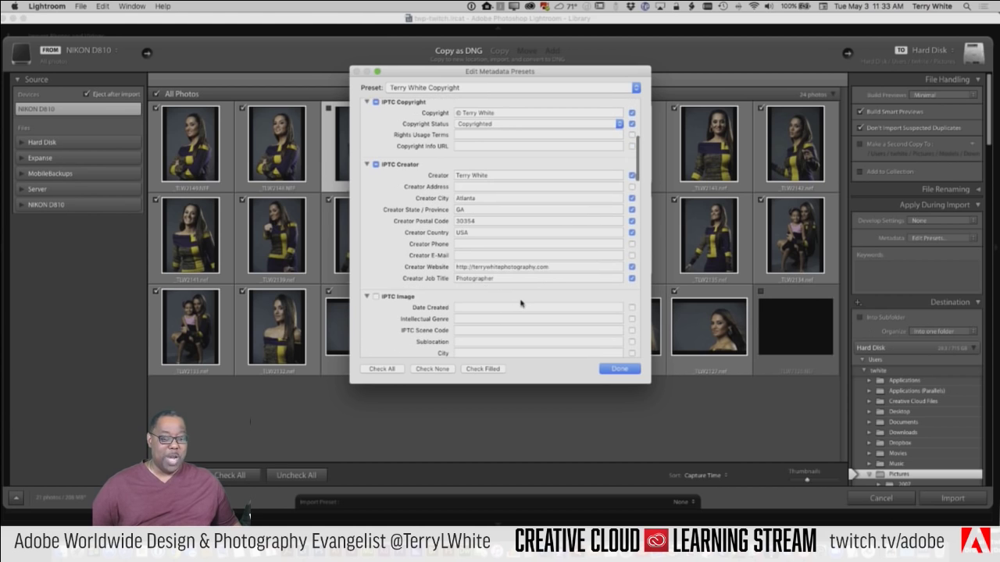
pyautogui.scroll(-3, 515, 303)
pyautogui.scroll(-20, 514, 303)
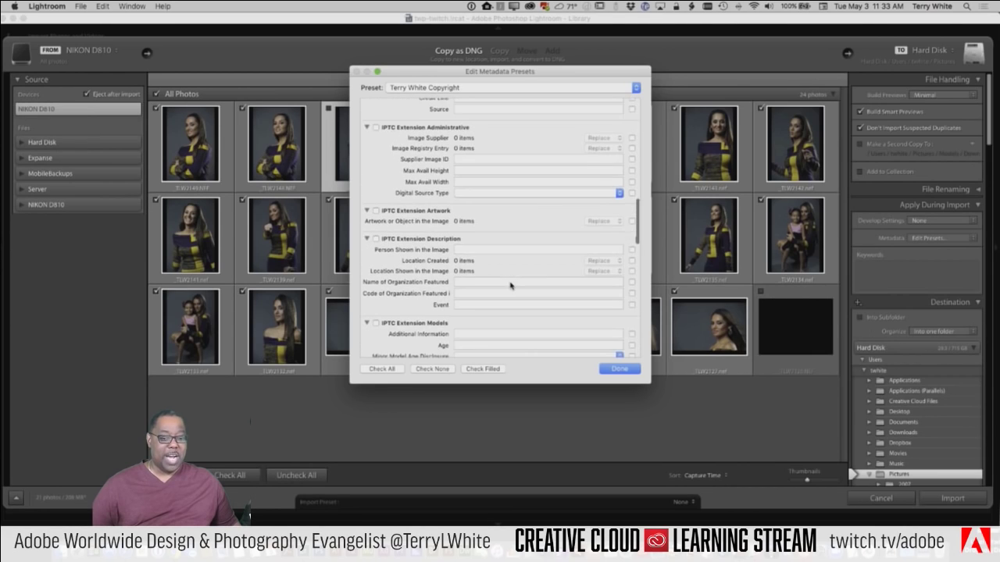
pyautogui.scroll(-20, 510, 286)
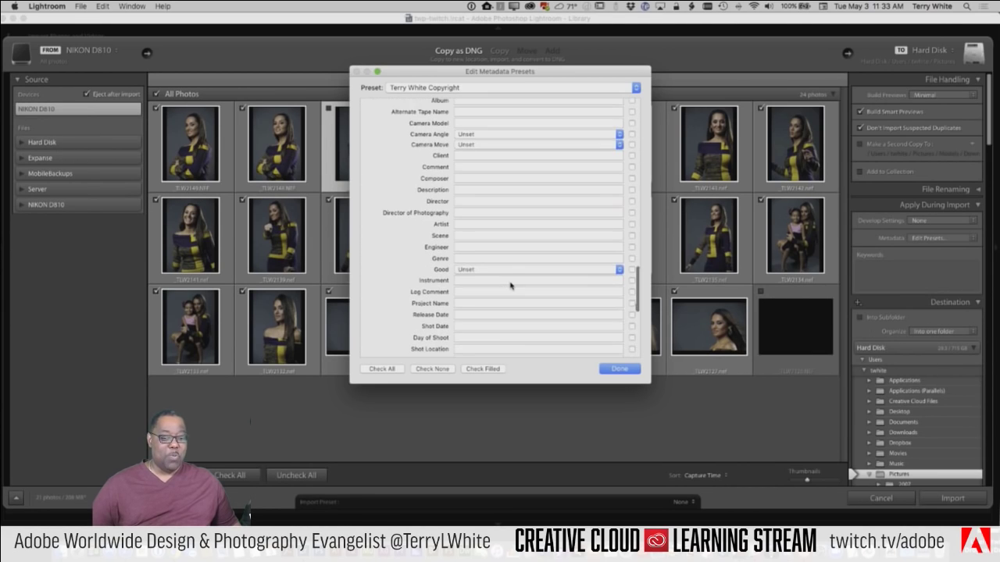
pyautogui.scroll(-4, 510, 286)
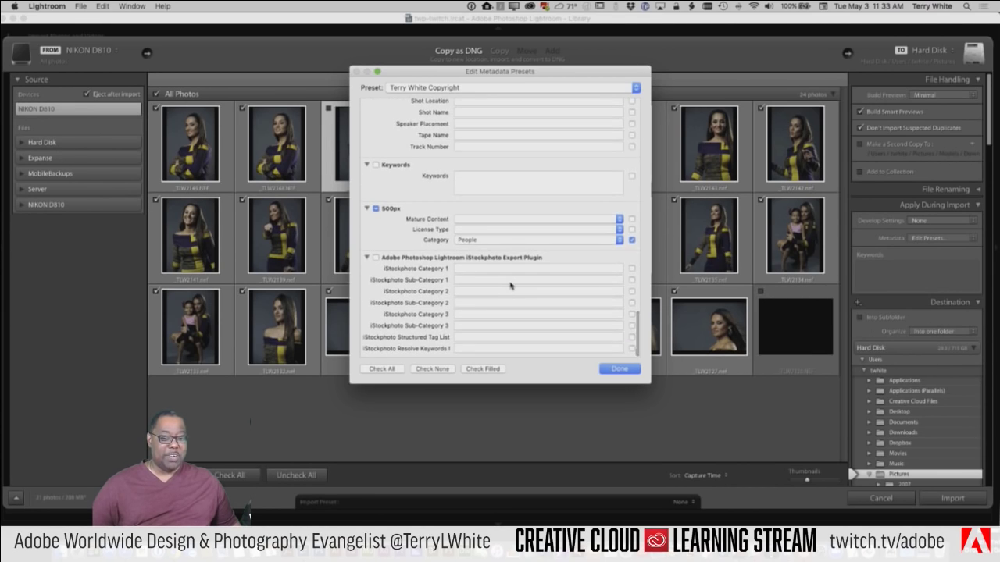
pyautogui.scroll(12, 510, 286)
pyautogui.scroll(20, 510, 286)
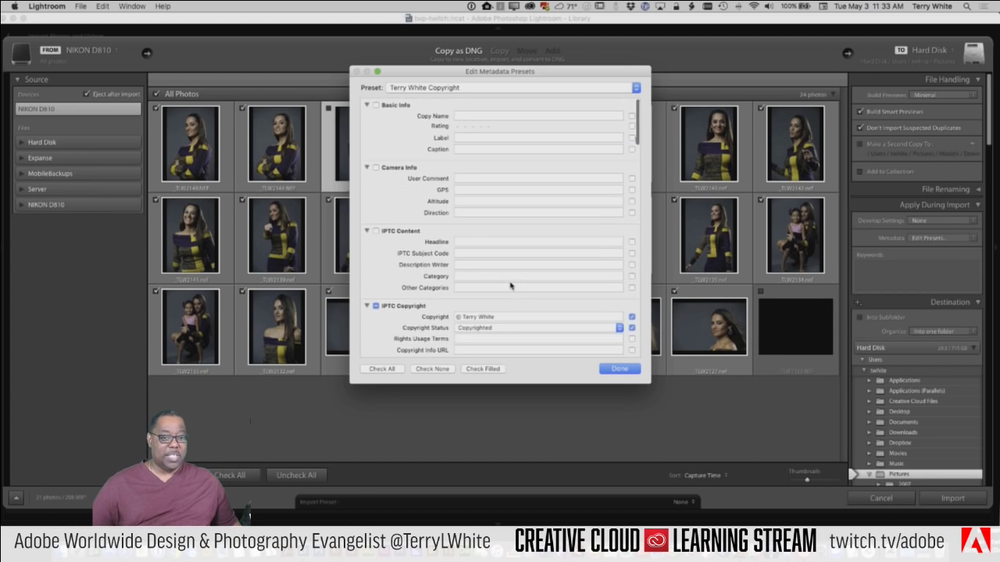
pyautogui.scroll(-8, 510, 286)
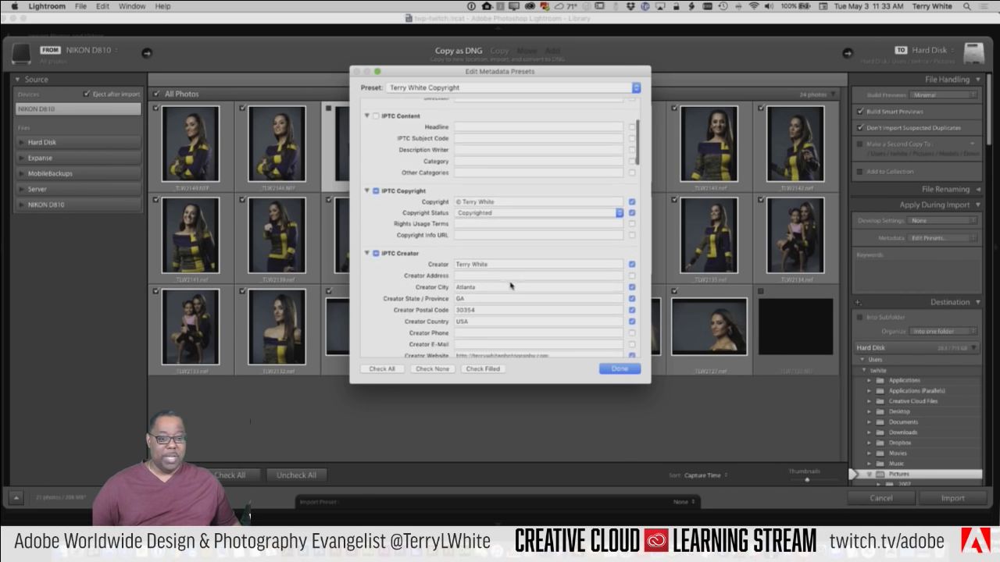
# View the options for saving, deleting and renaming metadata presets, and close the preset editor
pyautogui.click(446, 89)
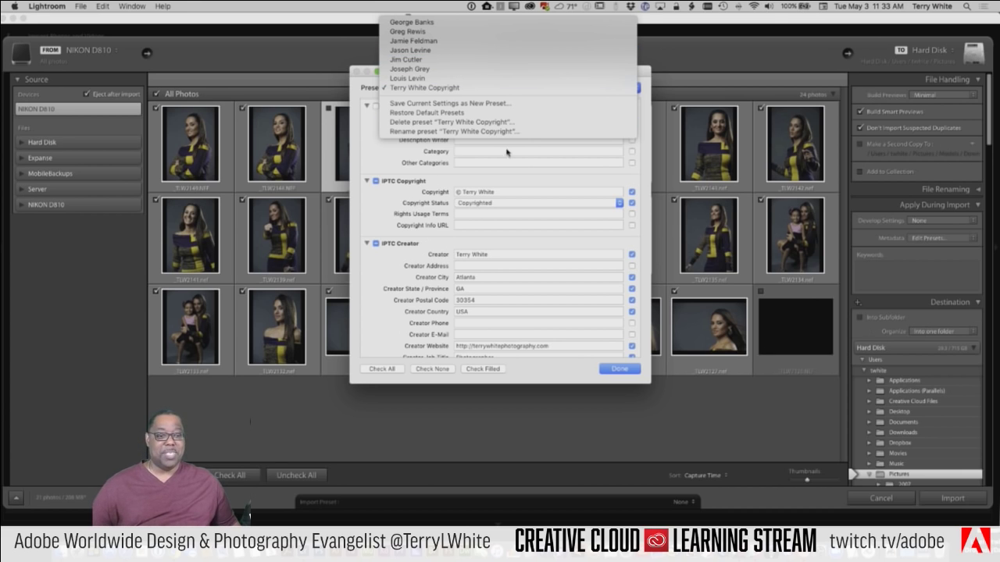
pyautogui.click(510, 175)
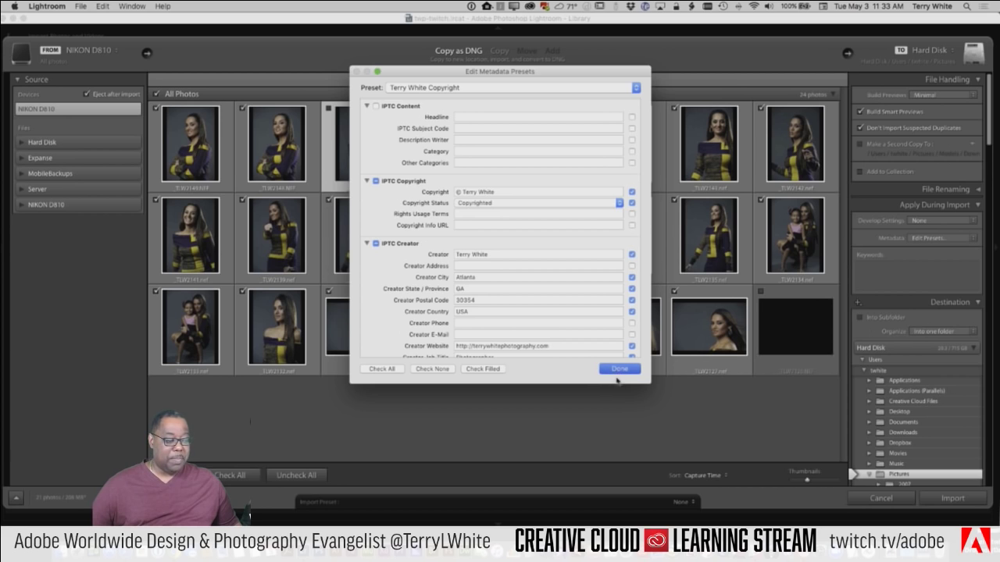
pyautogui.press('Return')
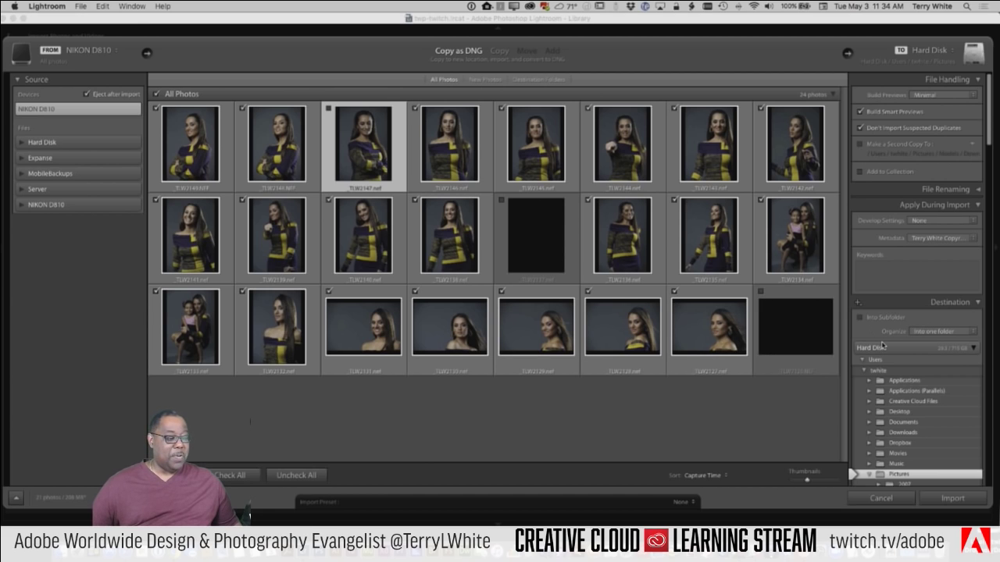
# Place the imported photos into a subfolder of Pictures named with the model's first name and last initial
pyautogui.scroll(-2, 890, 445)
pyautogui.click(888, 453)
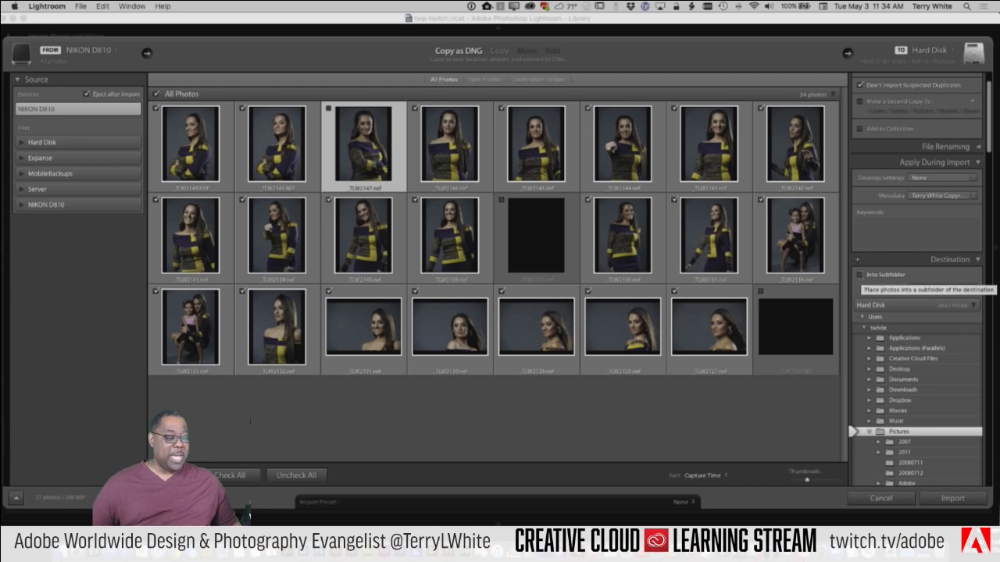
pyautogui.click(860, 275)
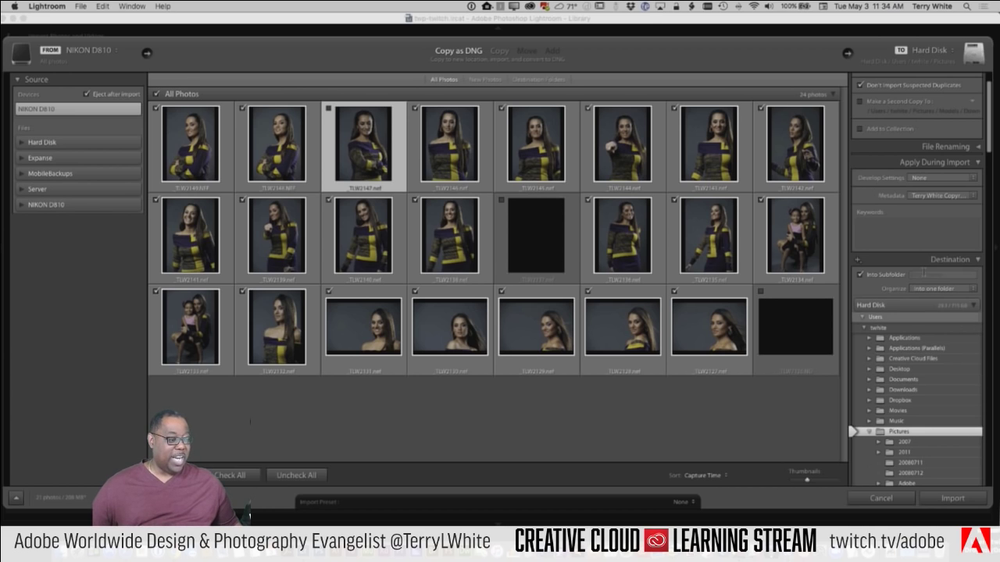
pyautogui.click(954, 274)
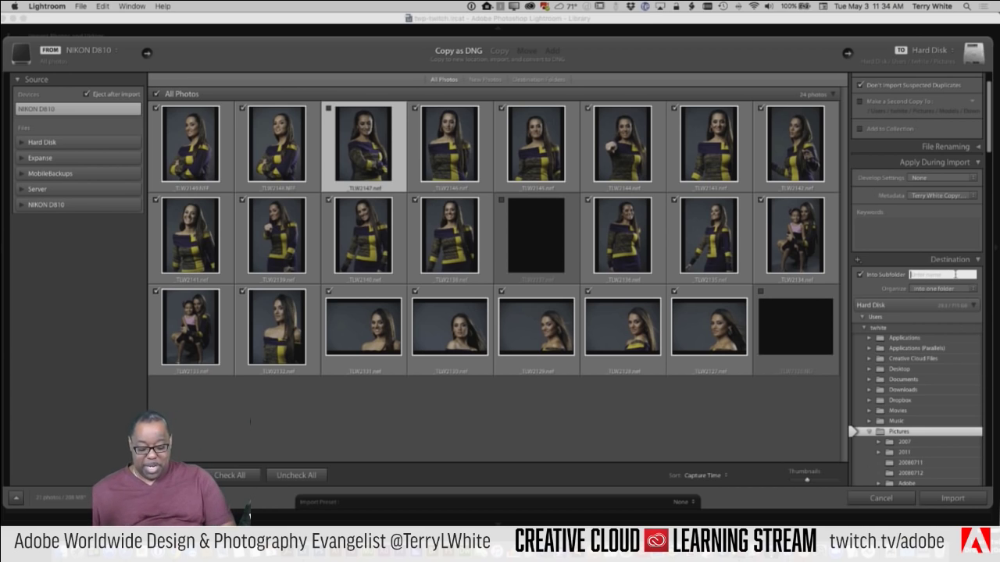
pyautogui.write('Gina')
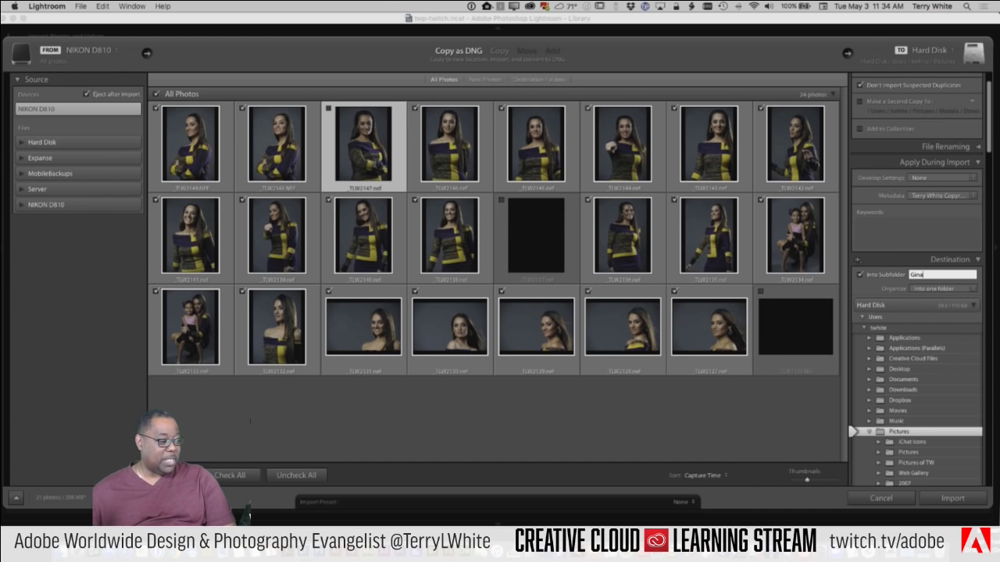
pyautogui.write('J')
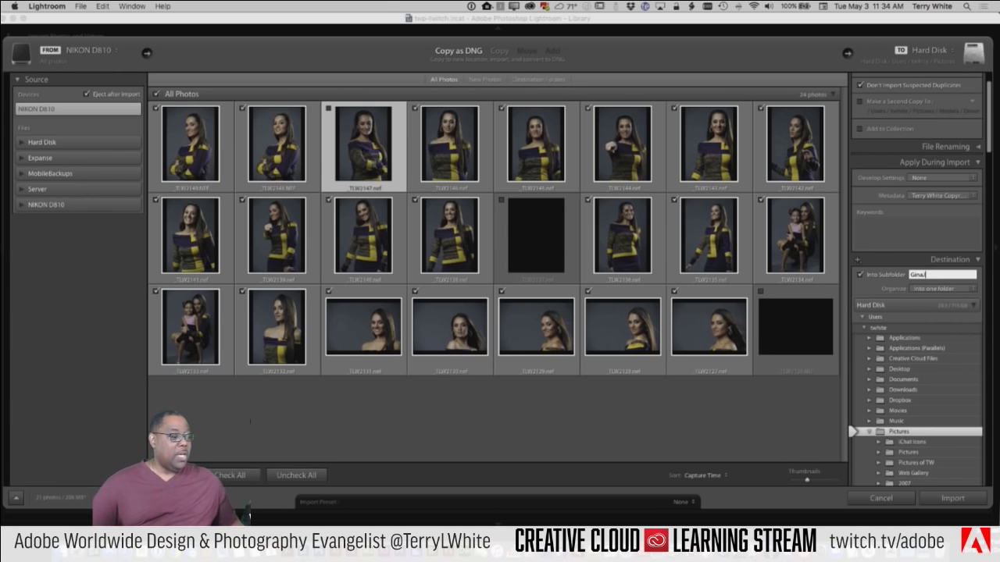
pyautogui.press('BackSpace')
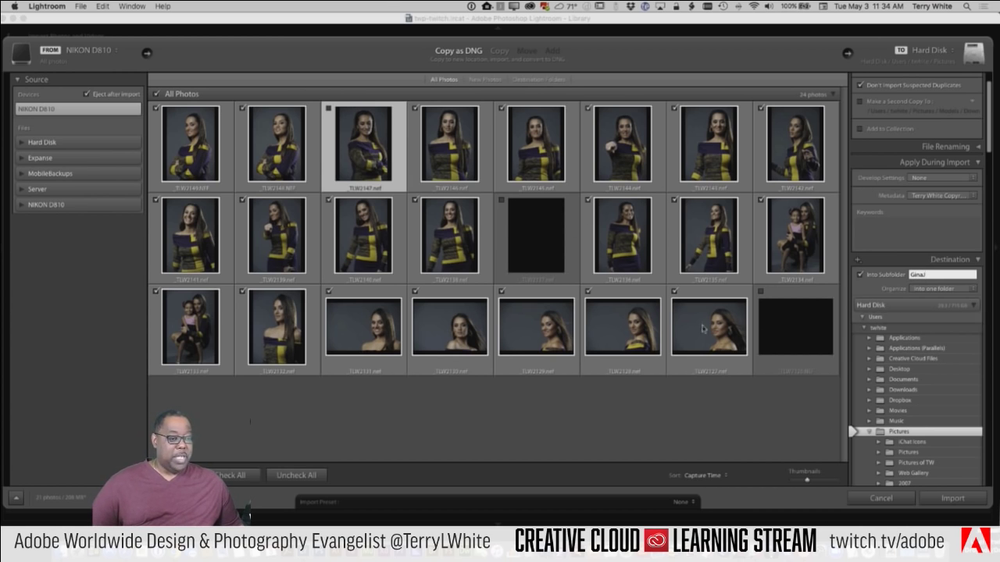
pyautogui.write('J')
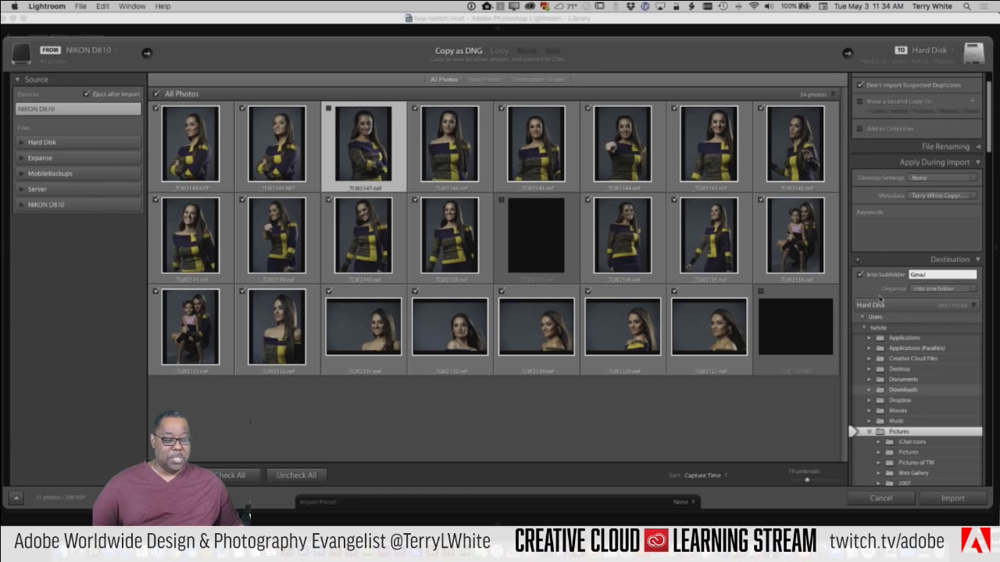
pyautogui.click(953, 270)
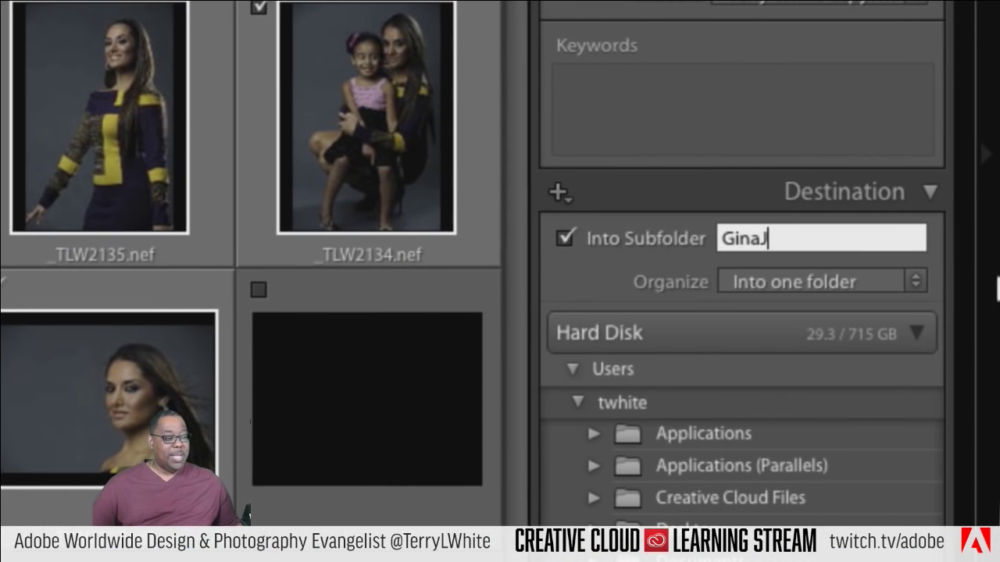
# Set the destination organization to Into one folder and keep the subfolder name as entered
pyautogui.click(919, 281)
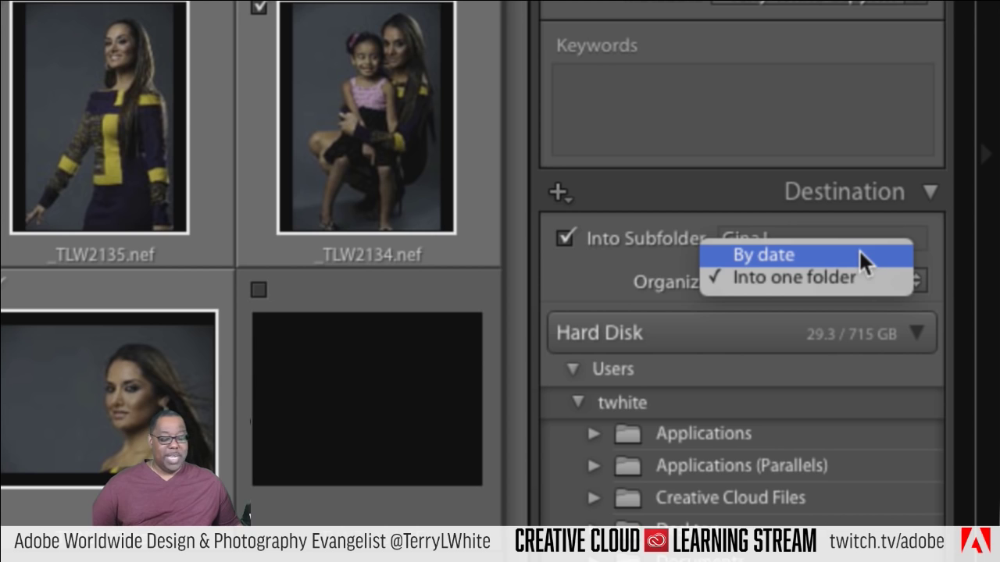
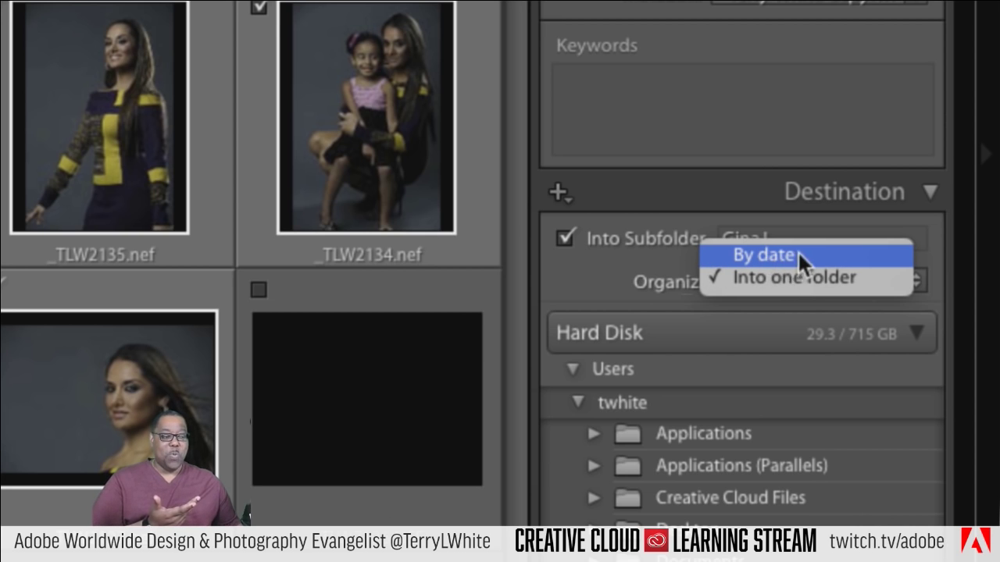
pyautogui.click(774, 273)
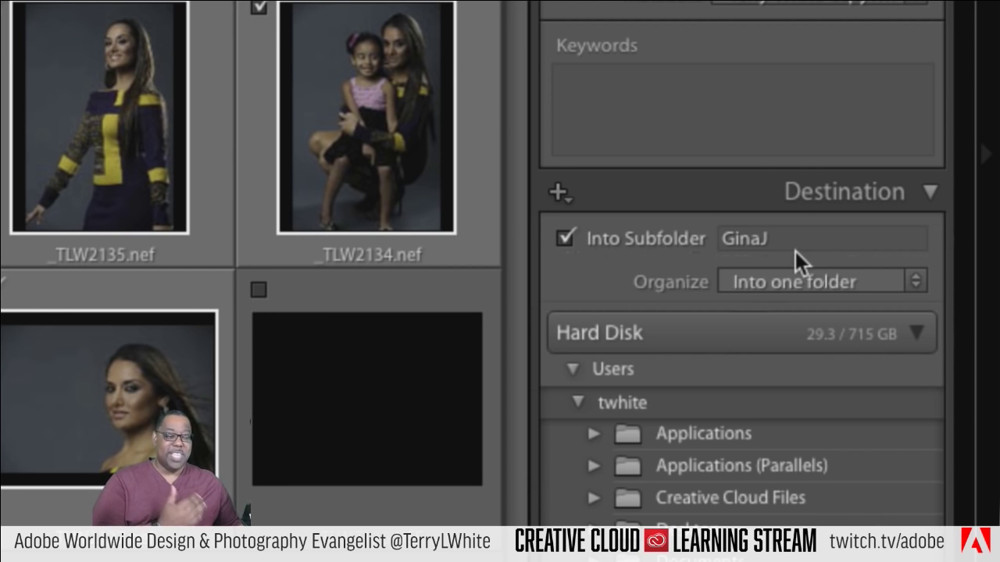
pyautogui.click(764, 243)
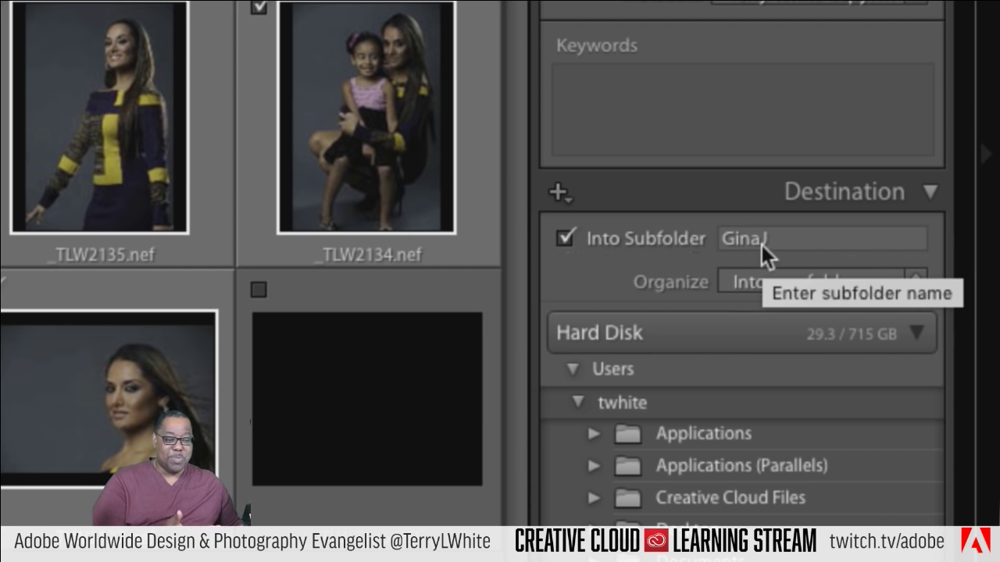
pyautogui.press('Return')
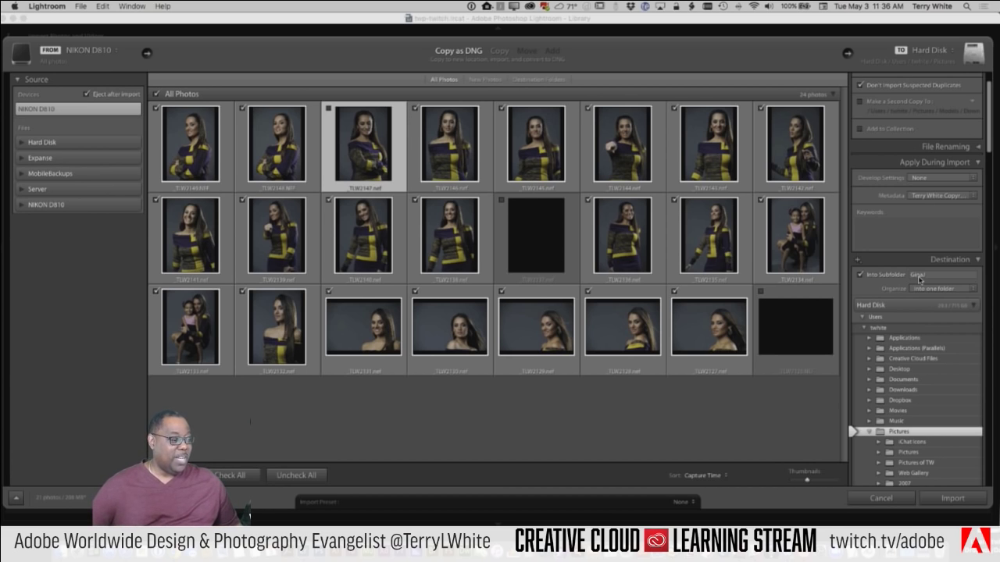
pyautogui.press('Return')
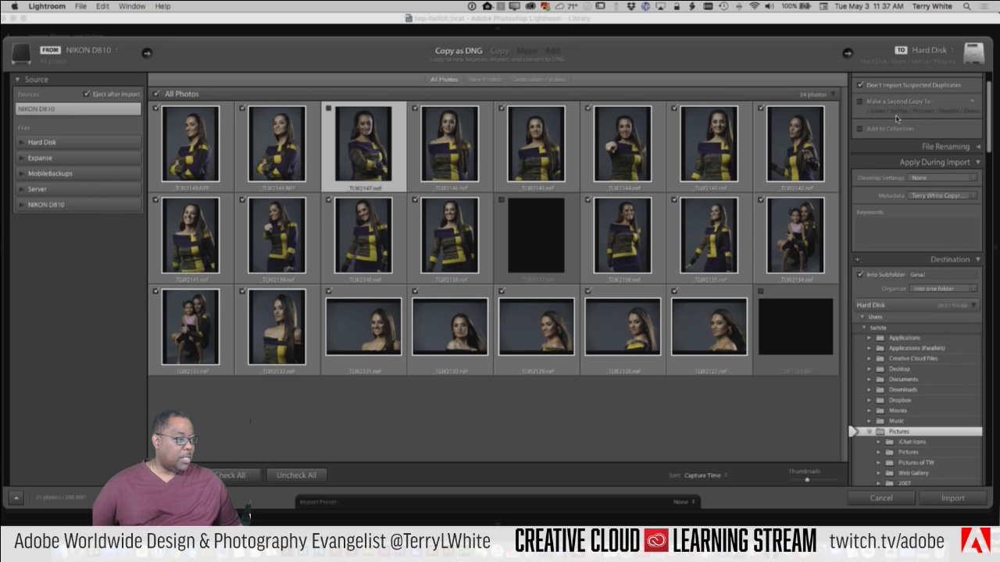
# Import the checked camera photos as DNG and select the first grid photo of the woman holding the child
pyautogui.scroll(3, 889, 117)
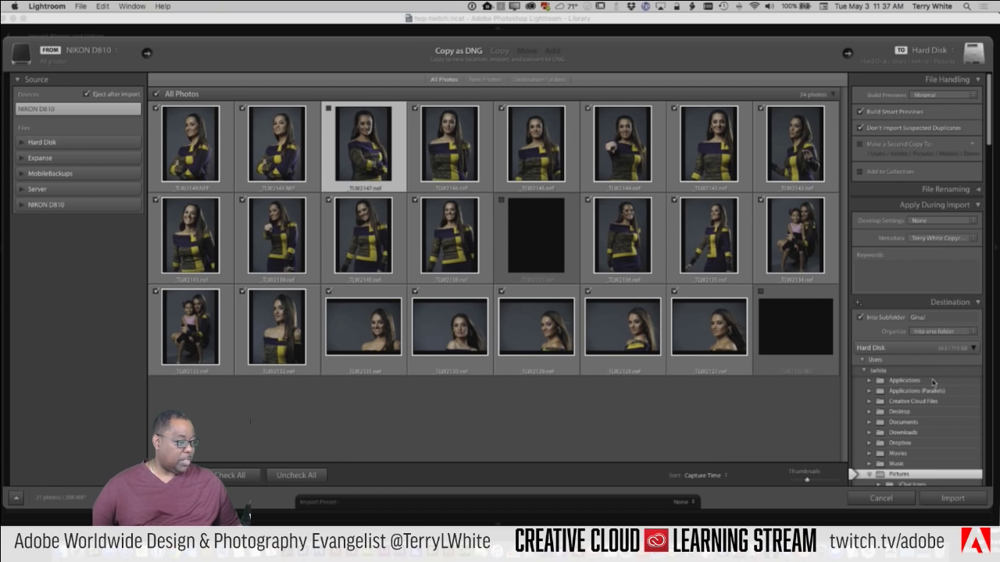
pyautogui.click(951, 498)
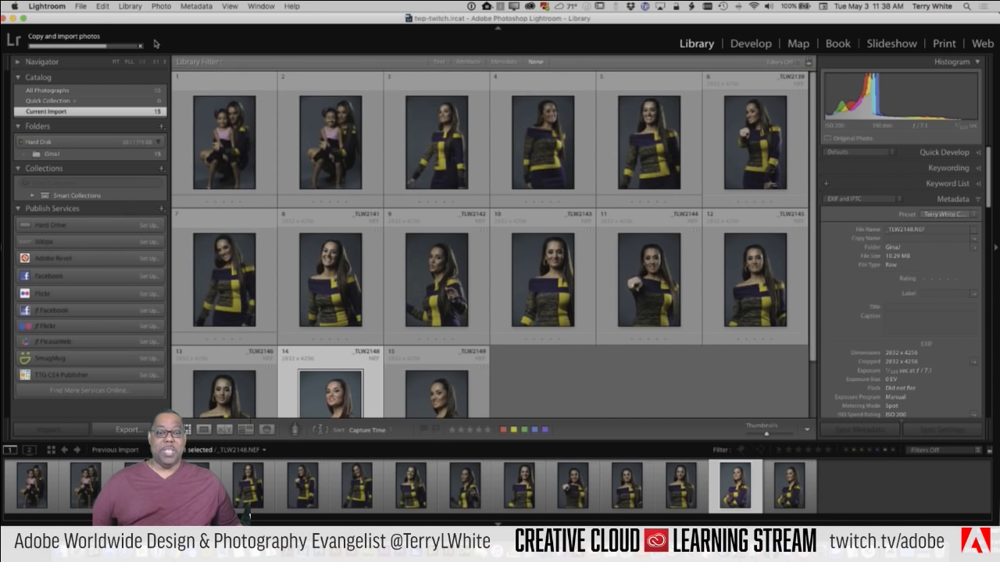
pyautogui.click(235, 143)
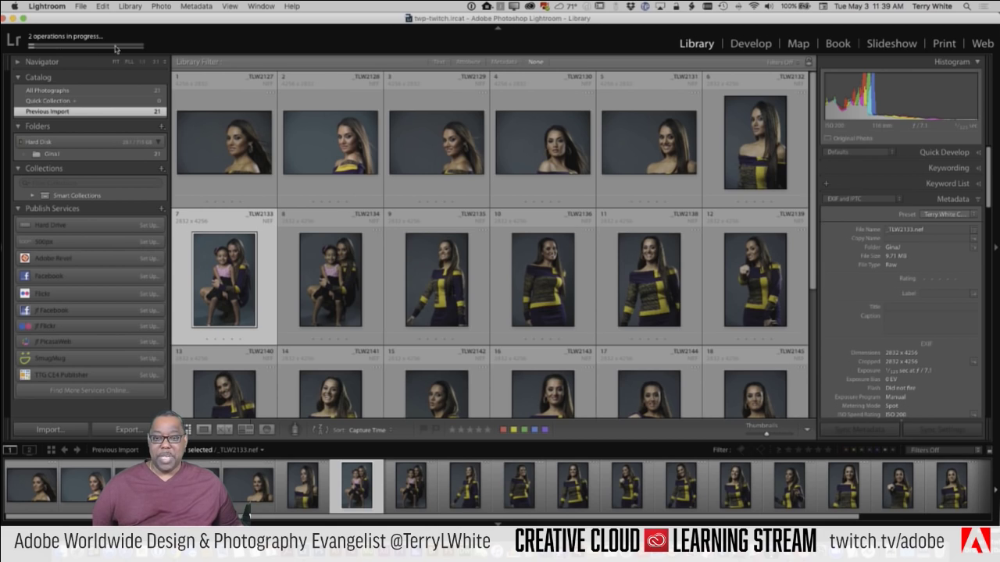
# Check the progress of the running background operations and select photo _TLW2142 in the imported grid
pyautogui.click(65, 43)
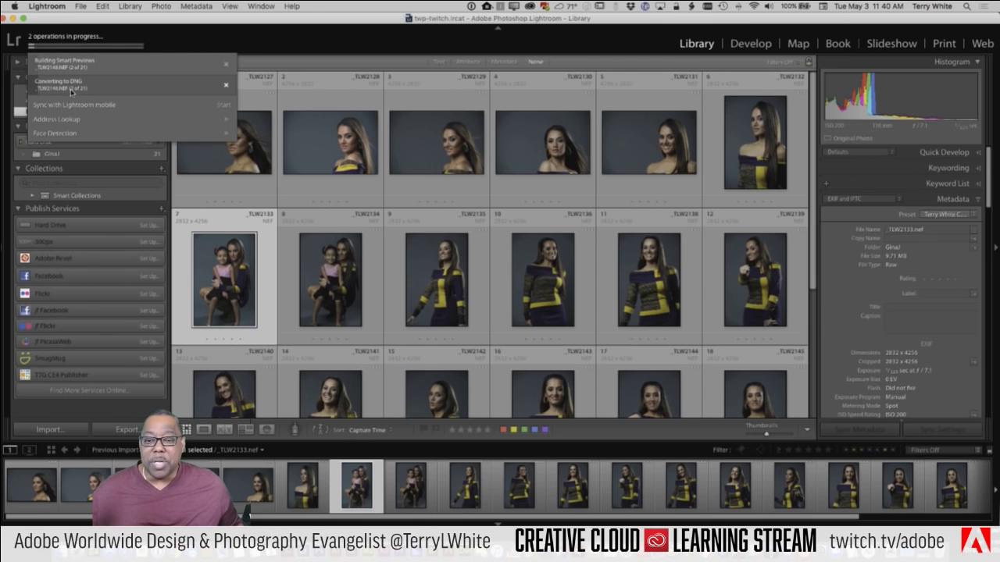
pyautogui.click(180, 42)
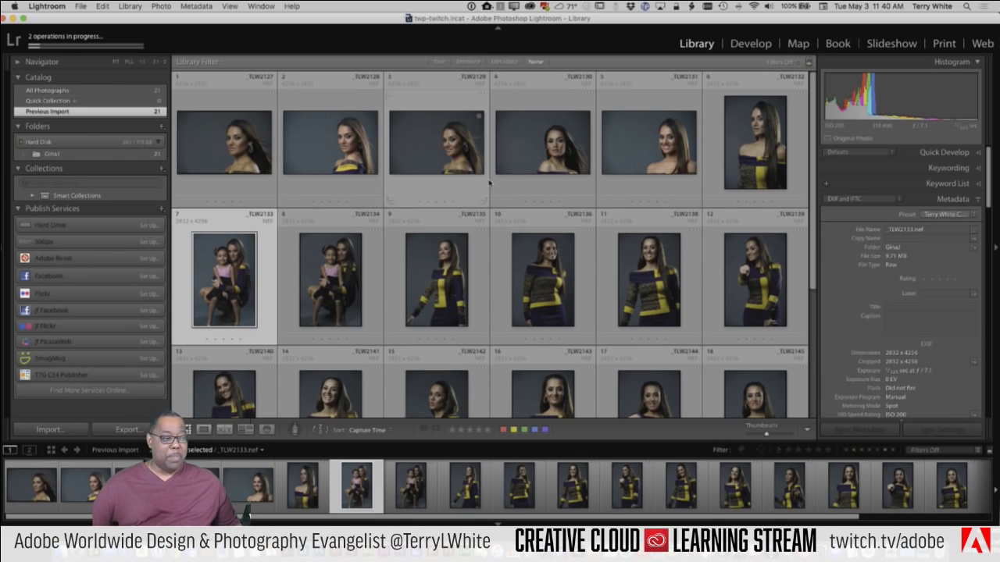
pyautogui.scroll(-5, 489, 183)
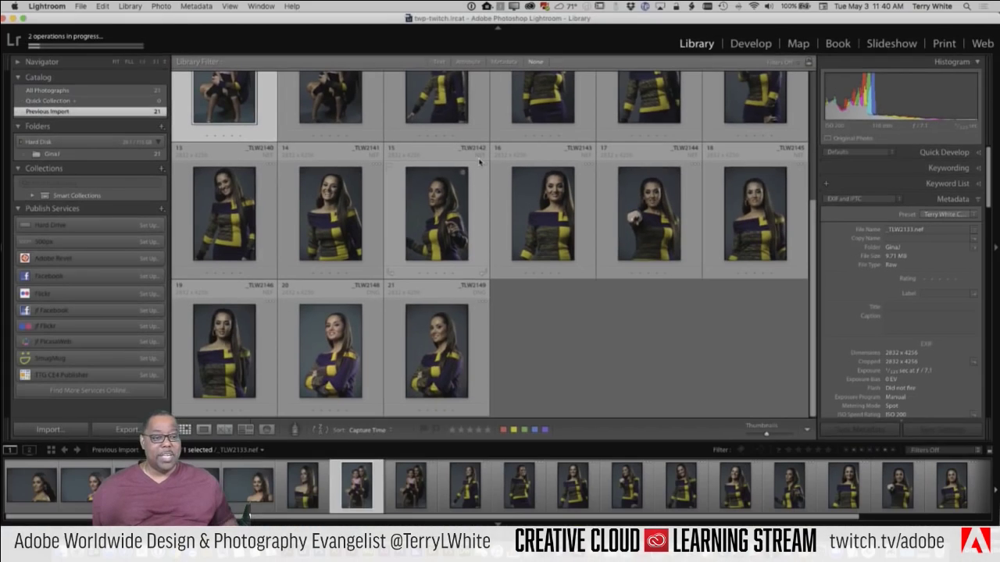
pyautogui.click(488, 262)
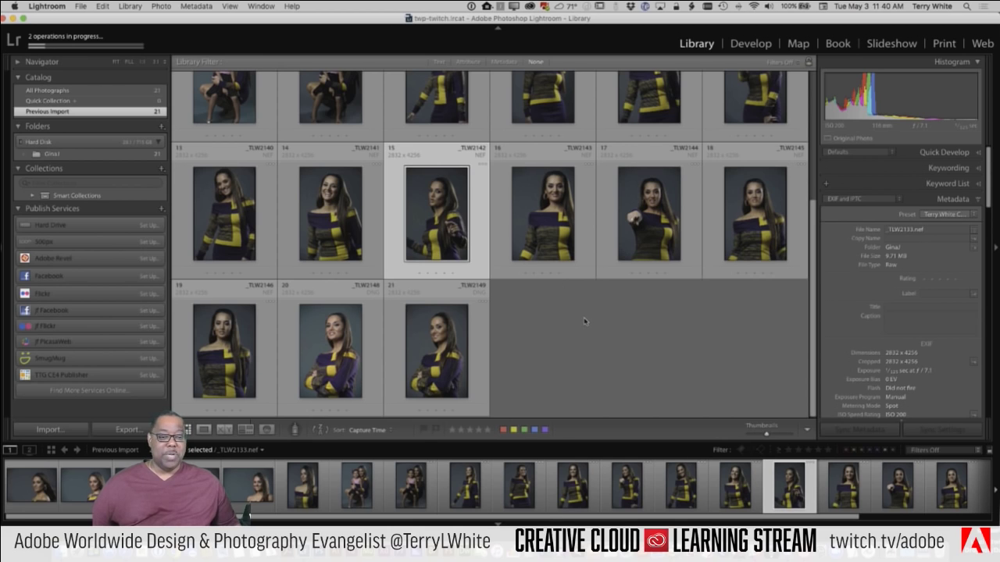
# Preview photo _TLW2142 full screen, return to the grid, and examine its file type and EXIF metadata
pyautogui.press('super+alt+2')
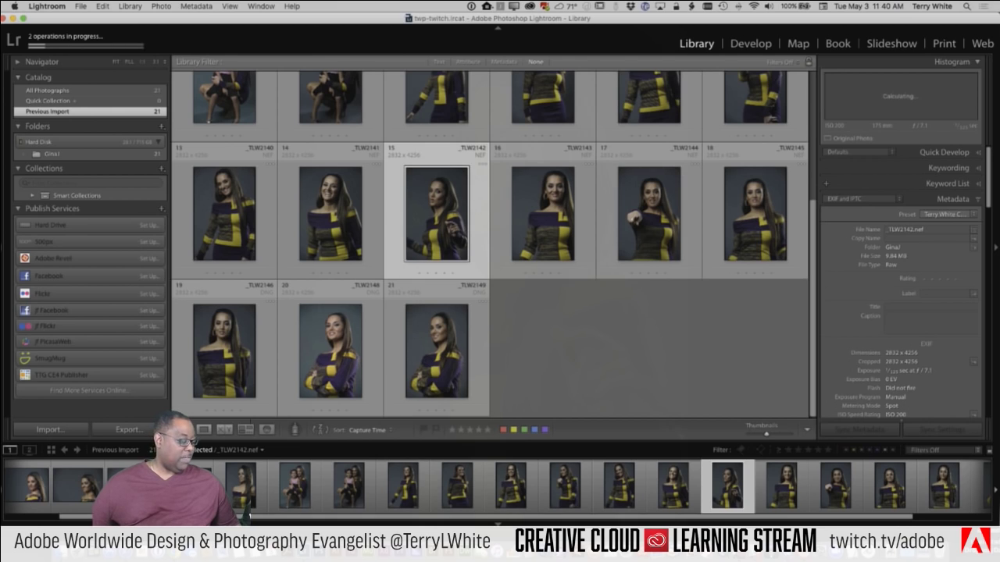
pyautogui.press('f')
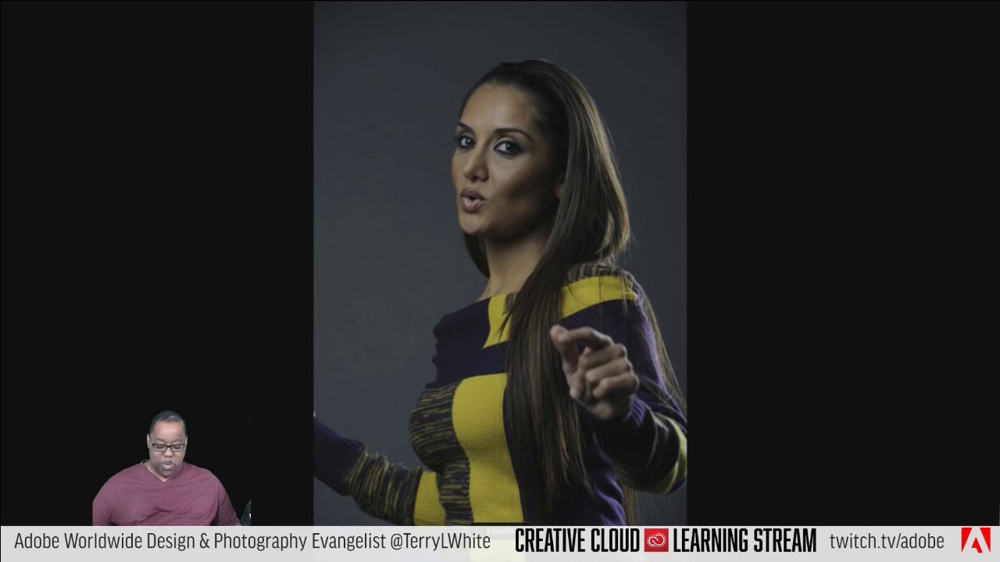
pyautogui.press('Escape')
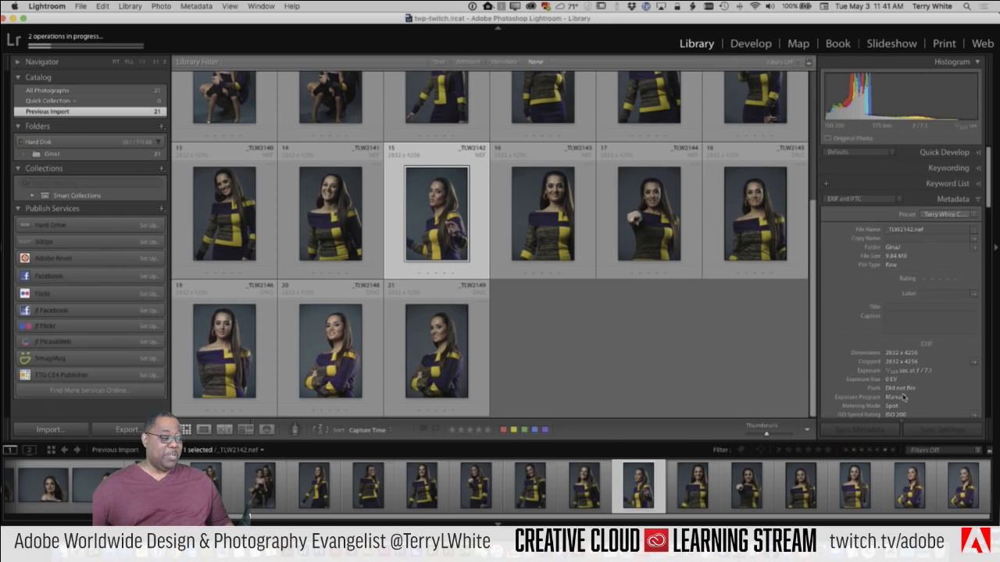
pyautogui.scroll(-5, 898, 403)
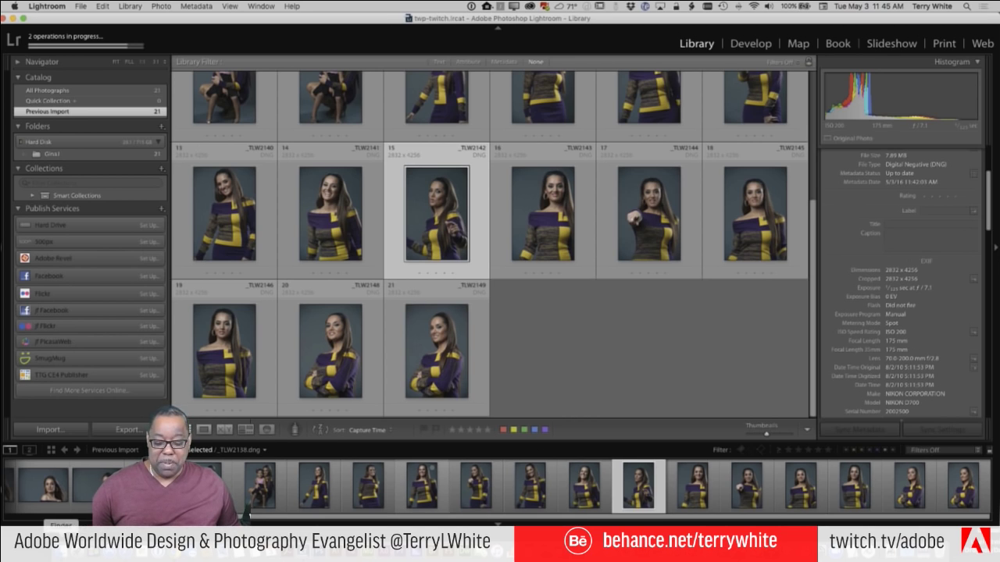
# Switch to Finder, show the Desktop contents with Auckland-HDR-Training collapsed, and remove the training folder of the already imported model
pyautogui.click(63, 551)
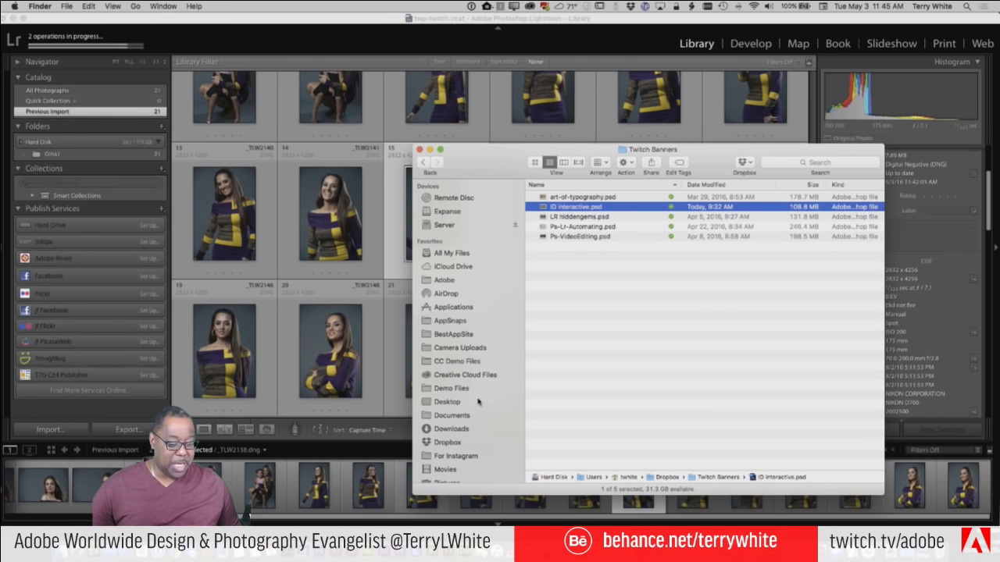
pyautogui.click(458, 402)
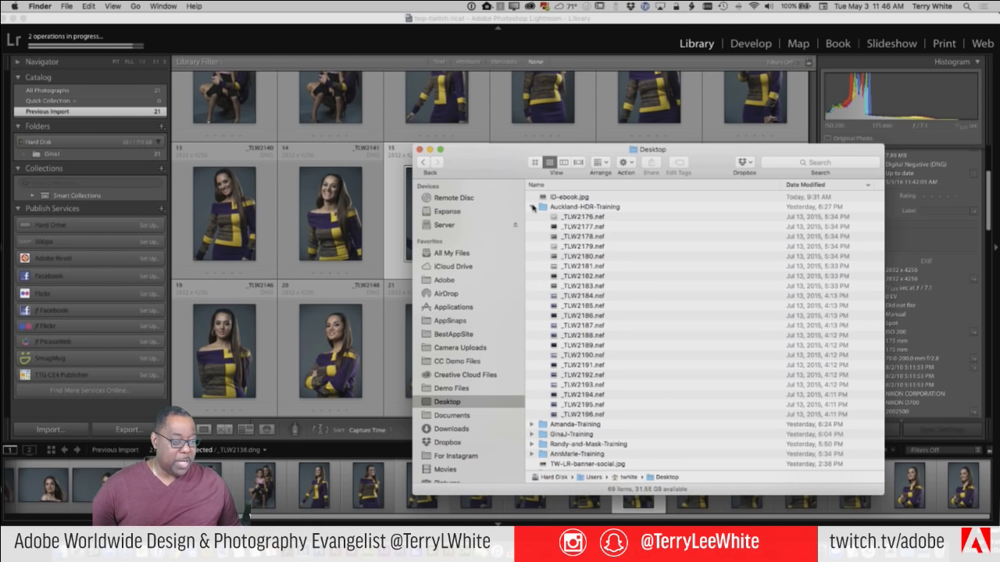
pyautogui.click(531, 207)
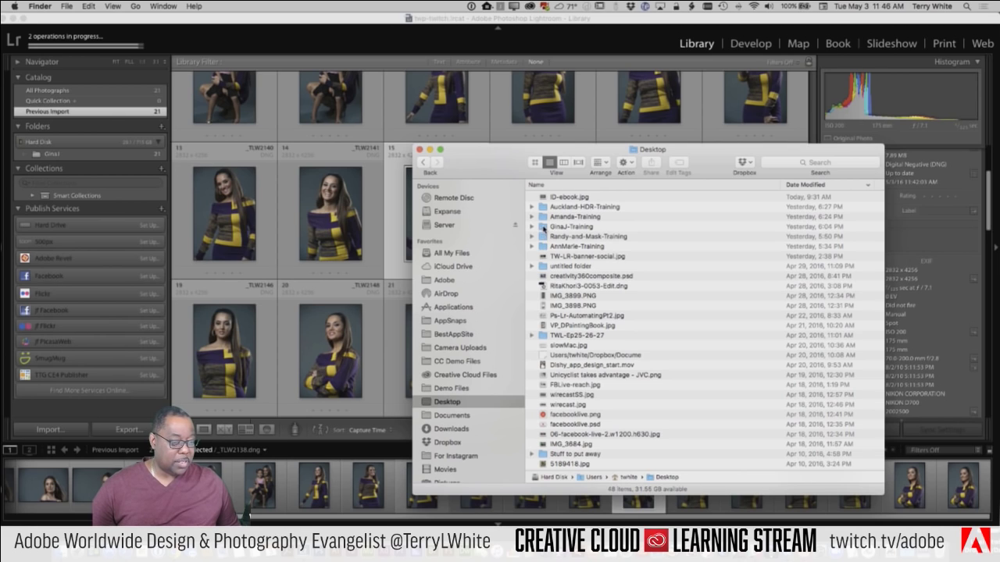
pyautogui.click(543, 226)
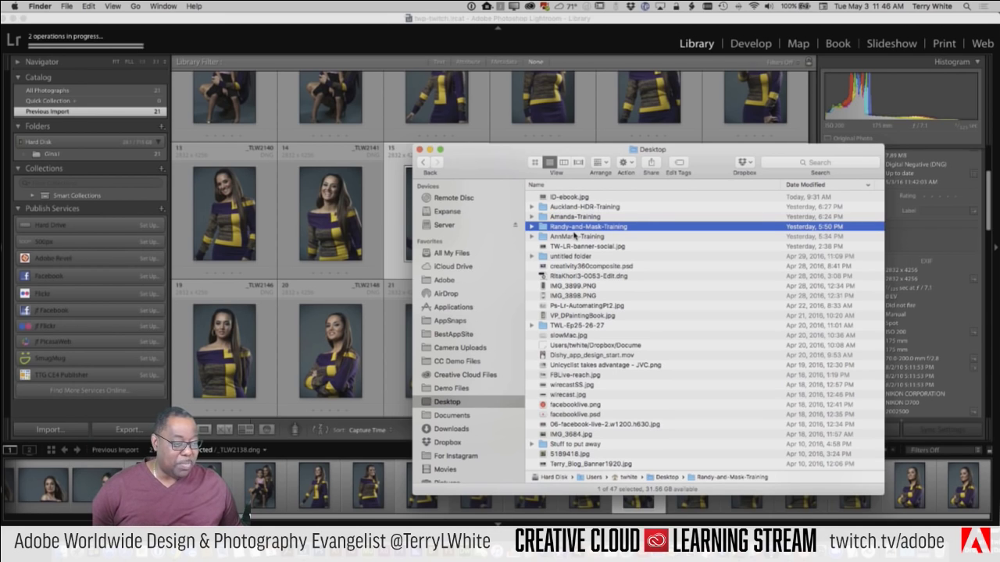
# Move the Auckland-HDR-Training folder from the Desktop into the Pictures folder and open Pictures
pyautogui.click(545, 208)
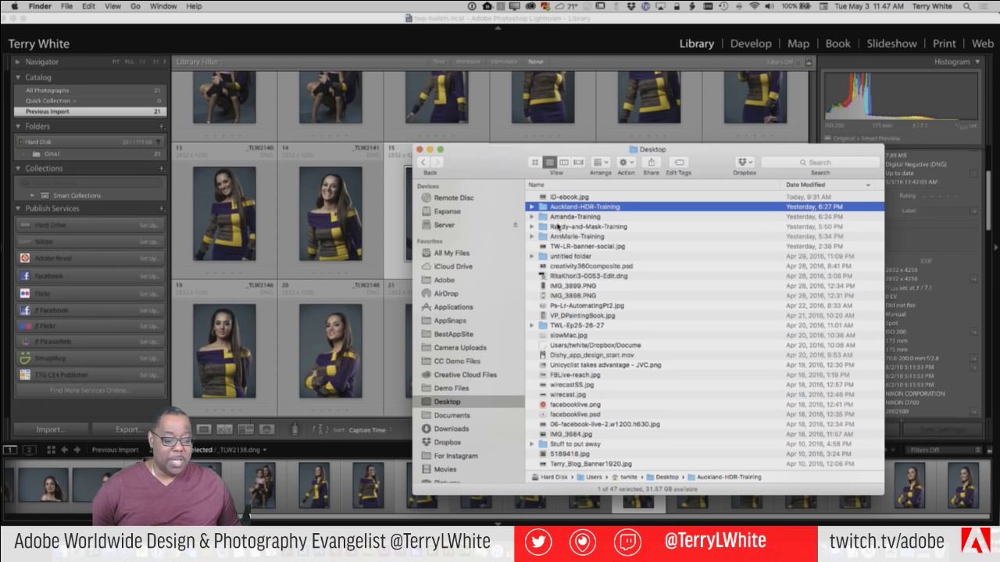
pyautogui.scroll(-5, 510, 281)
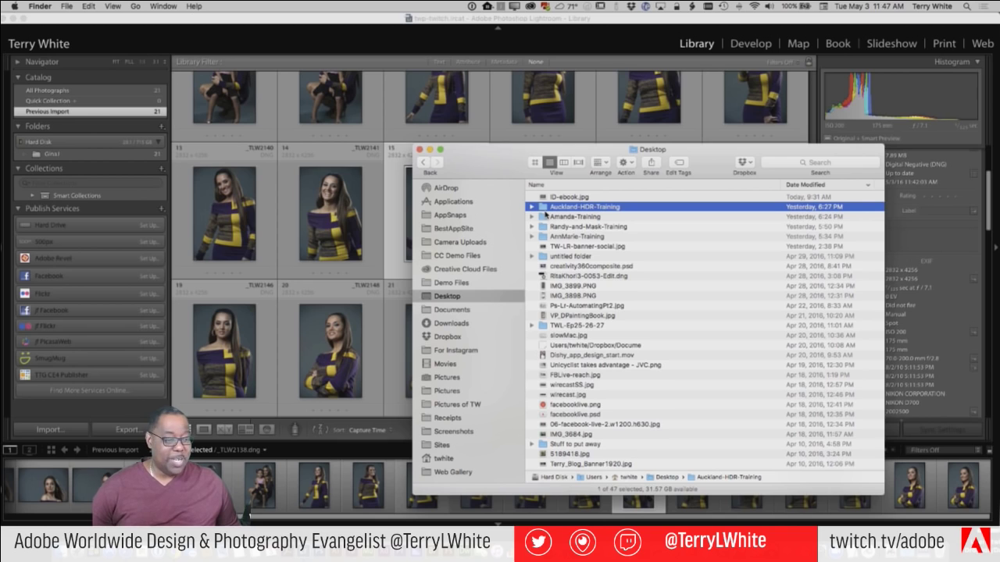
pyautogui.moveTo(544, 209); pyautogui.dragTo(461, 381)
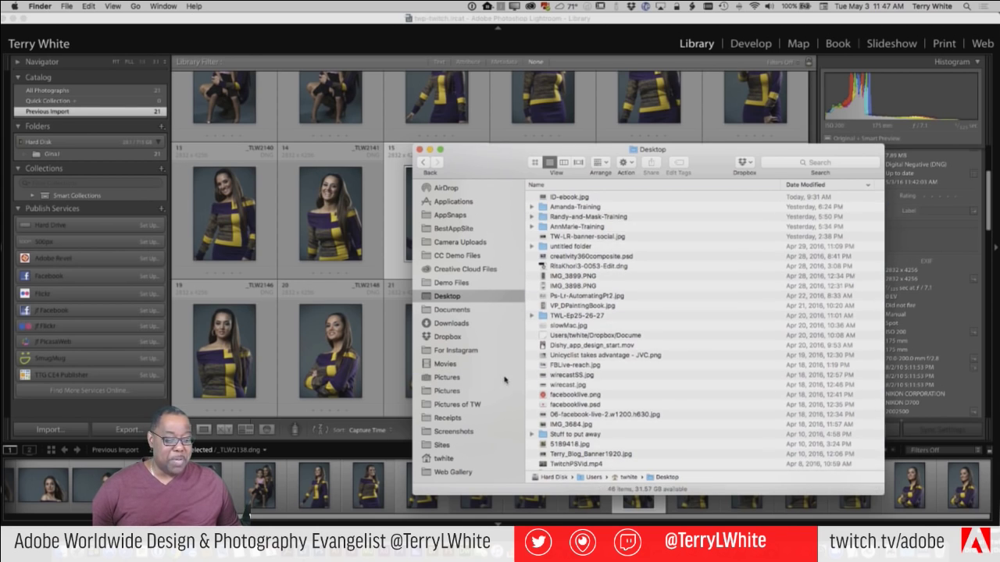
pyautogui.click(453, 380)
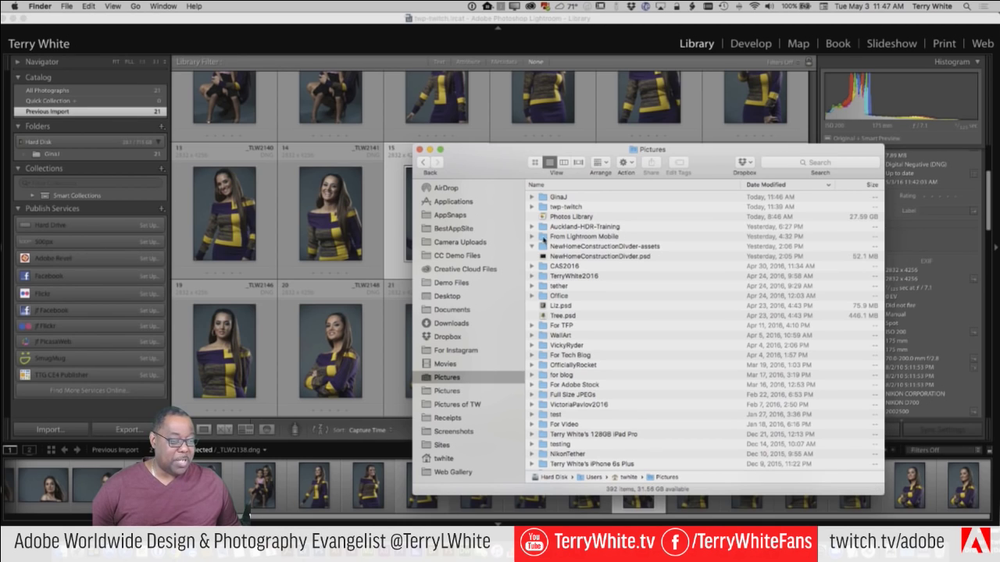
# Bring the Auckland-HDR-Training folder from Pictures into Lightroom and import all its photos in place using Add
pyautogui.hscroll(1, 544, 226)
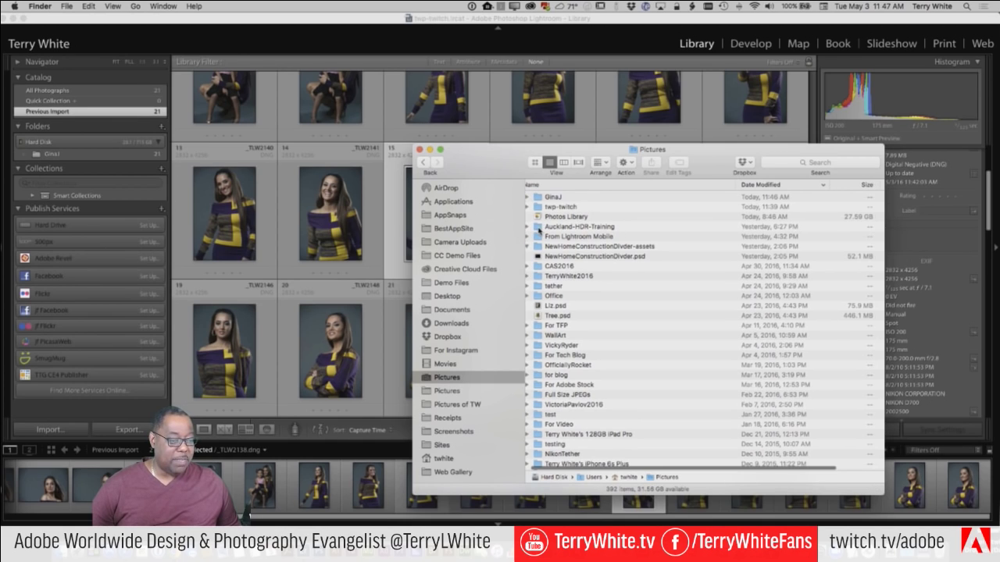
pyautogui.click(539, 228)
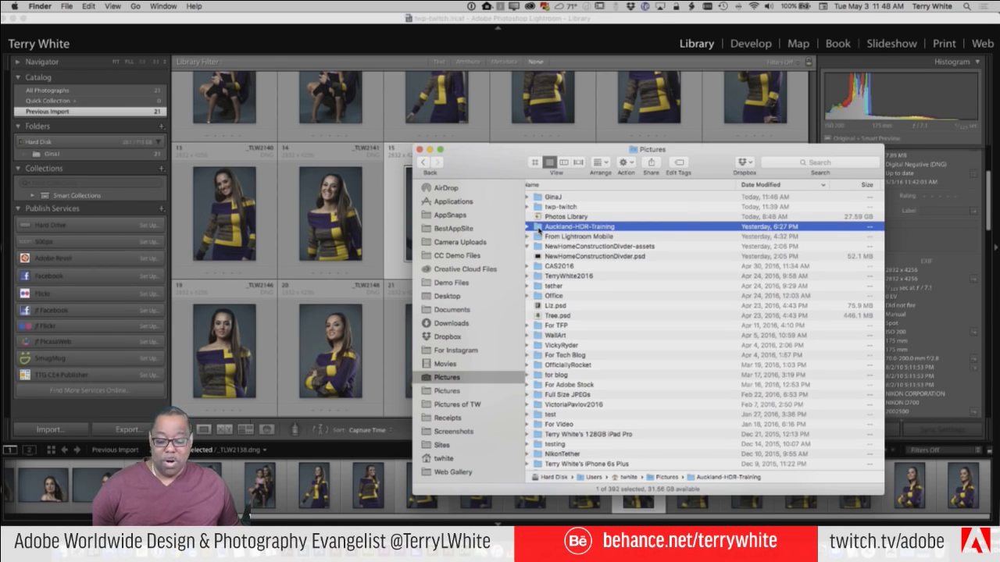
pyautogui.moveTo(538, 229); pyautogui.dragTo(303, 547)
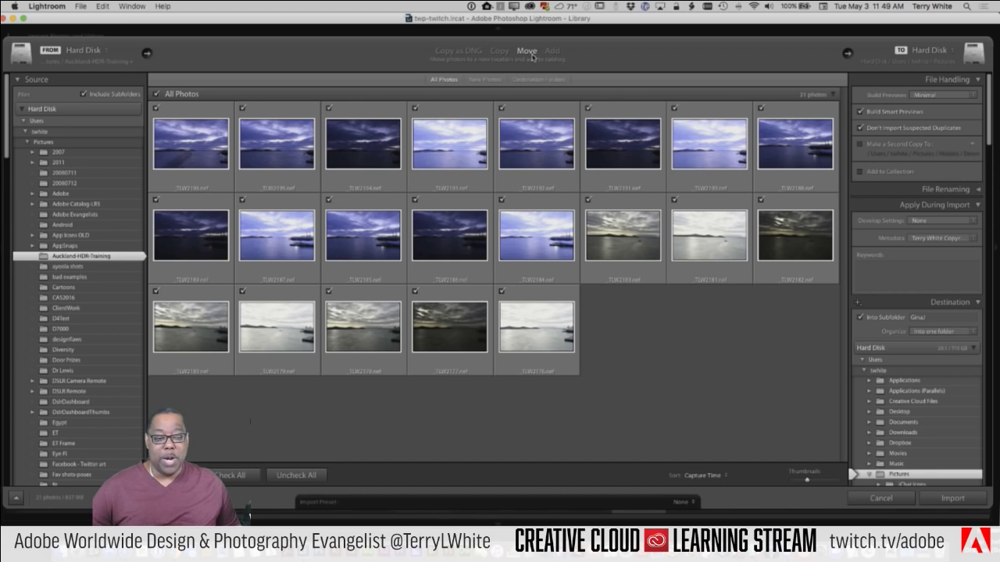
pyautogui.click(551, 51)
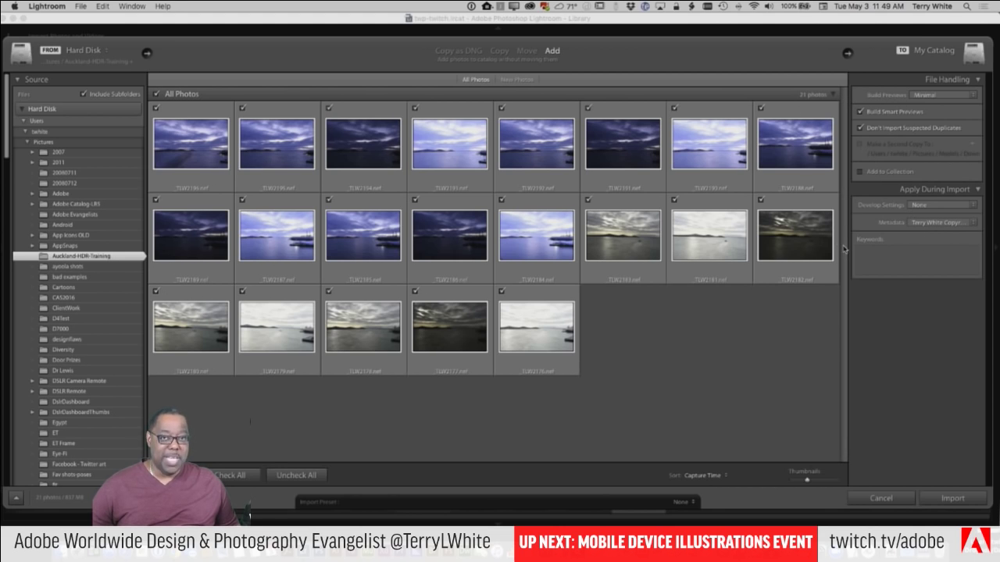
pyautogui.click(952, 499)
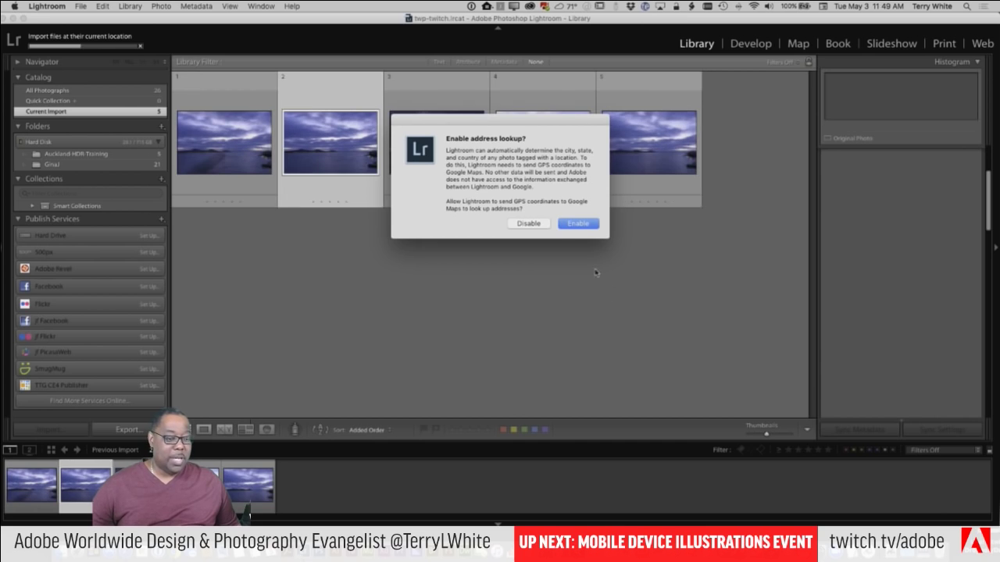
# Enable address lookup so that Lightroom can send GPS coordinates to Google Maps
pyautogui.moveTo(540, 125); pyautogui.dragTo(944, 354)
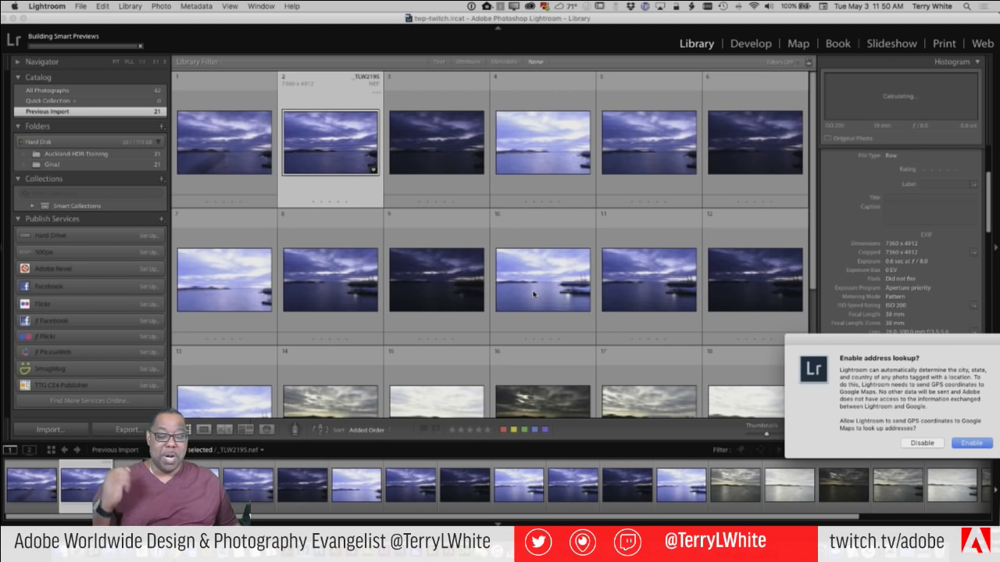
pyautogui.moveTo(856, 343); pyautogui.dragTo(426, 100)
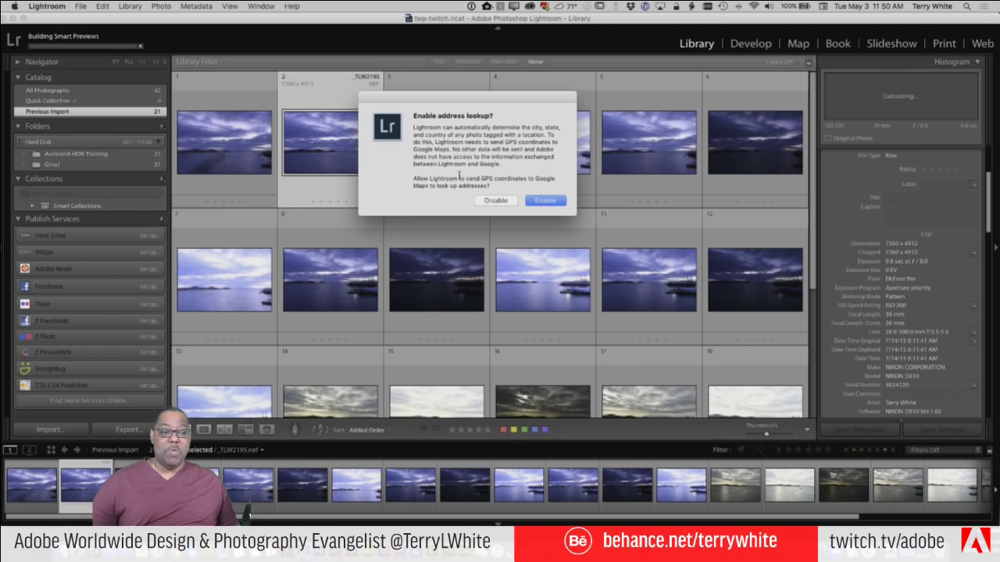
pyautogui.click(545, 202)
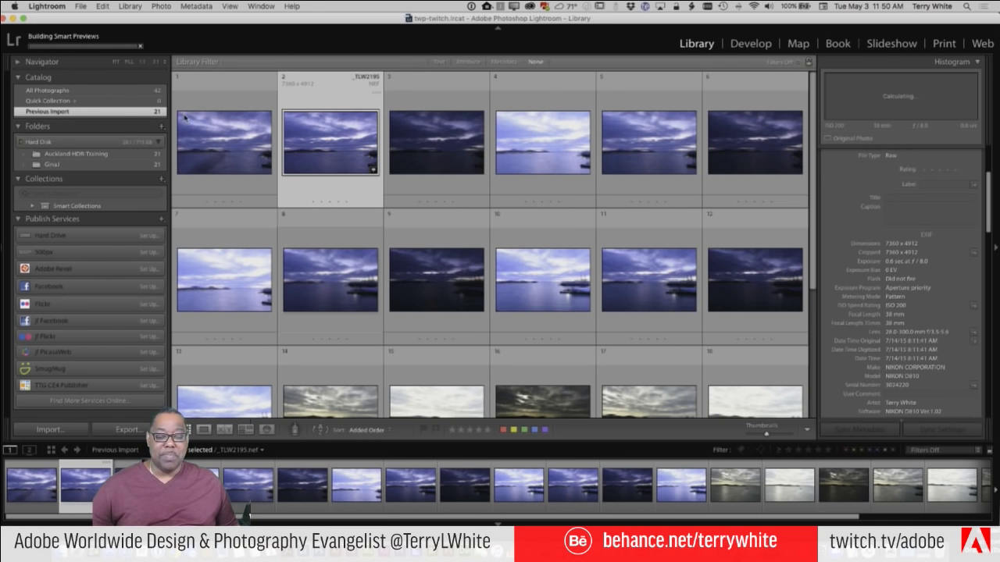
# Check the Address Lookup status among the background activities and select the first photo, _TLW2196
pyautogui.click(68, 45)
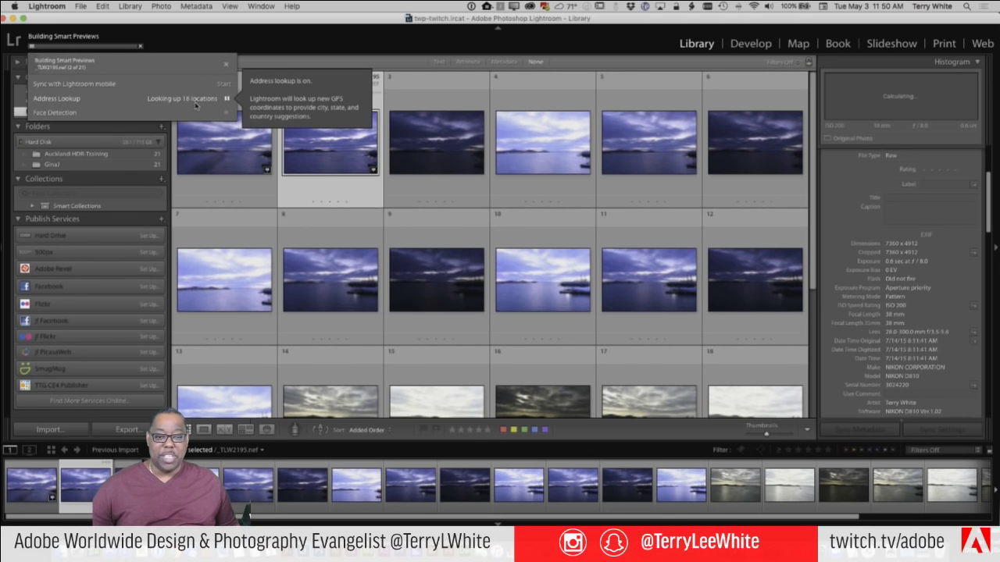
pyautogui.click(227, 98)
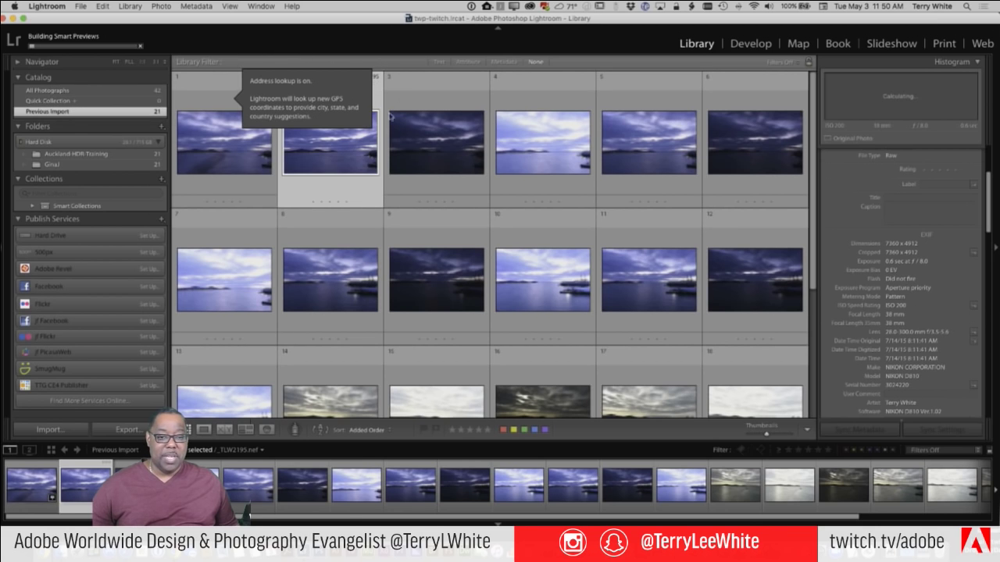
pyautogui.click(219, 135)
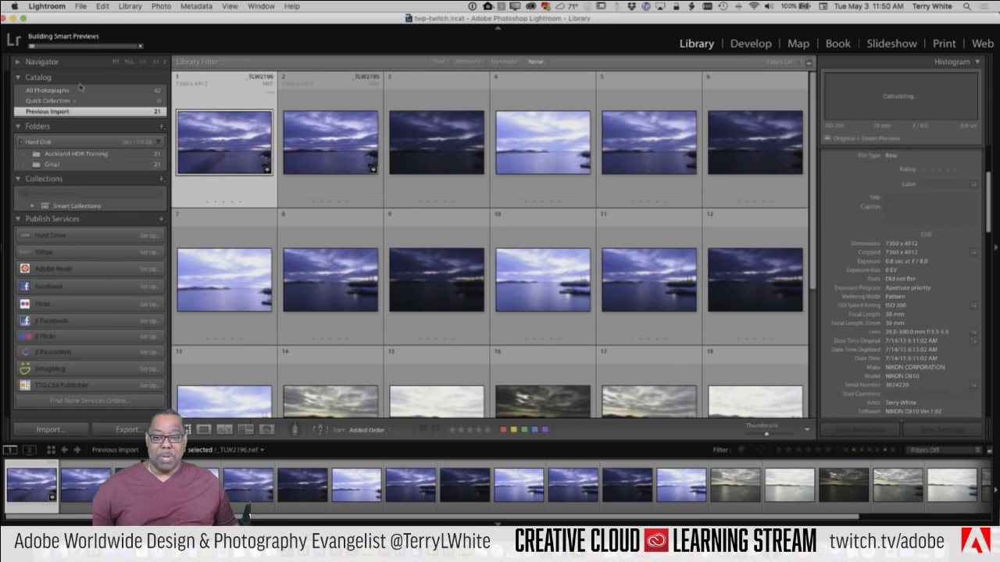
# Browse the model's folder and Auckland-HDR-Training in the catalog, examine photo _TLW2176's metadata, and return to the model's folder
pyautogui.click(53, 165)
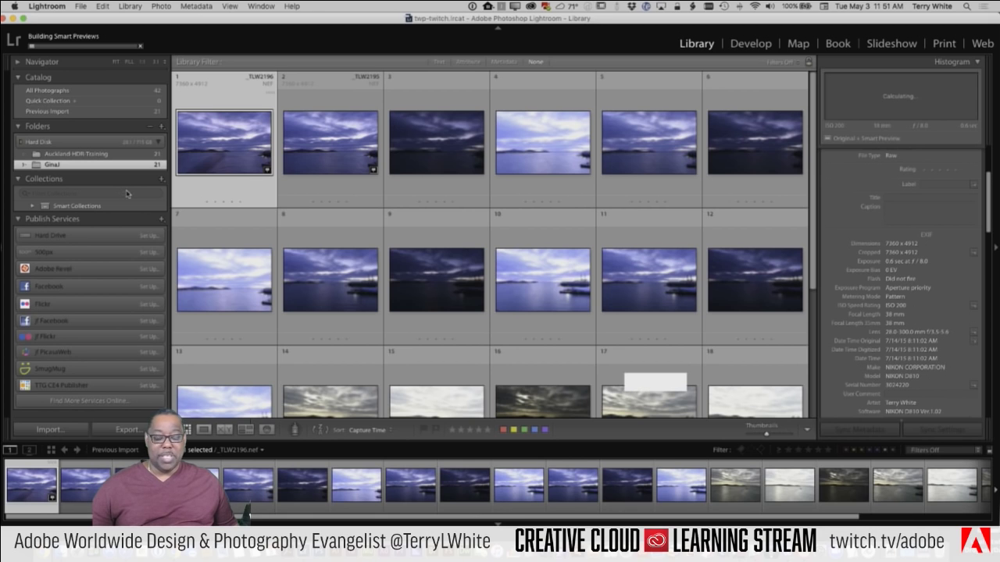
pyautogui.click(71, 167)
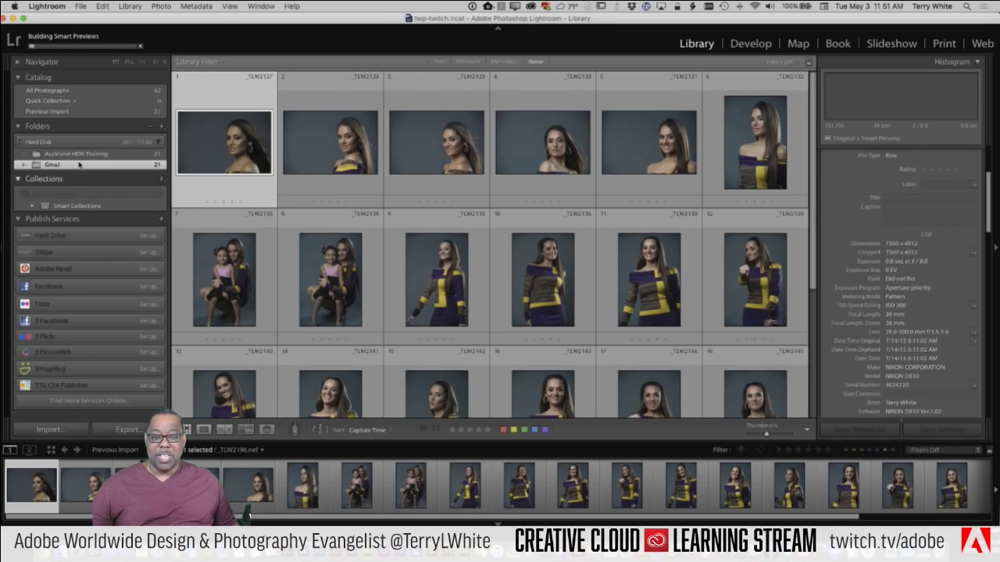
pyautogui.click(91, 155)
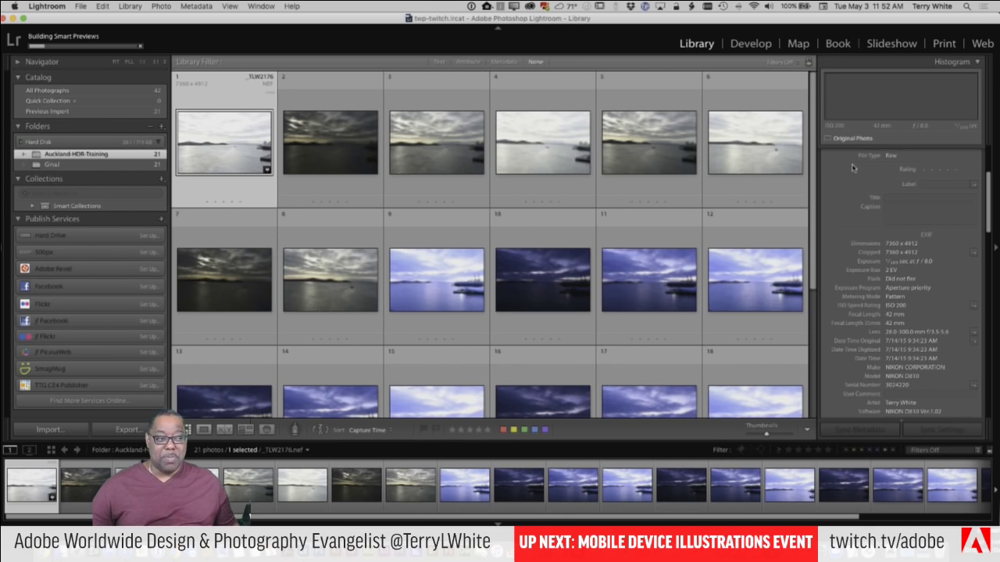
pyautogui.scroll(5, 855, 171)
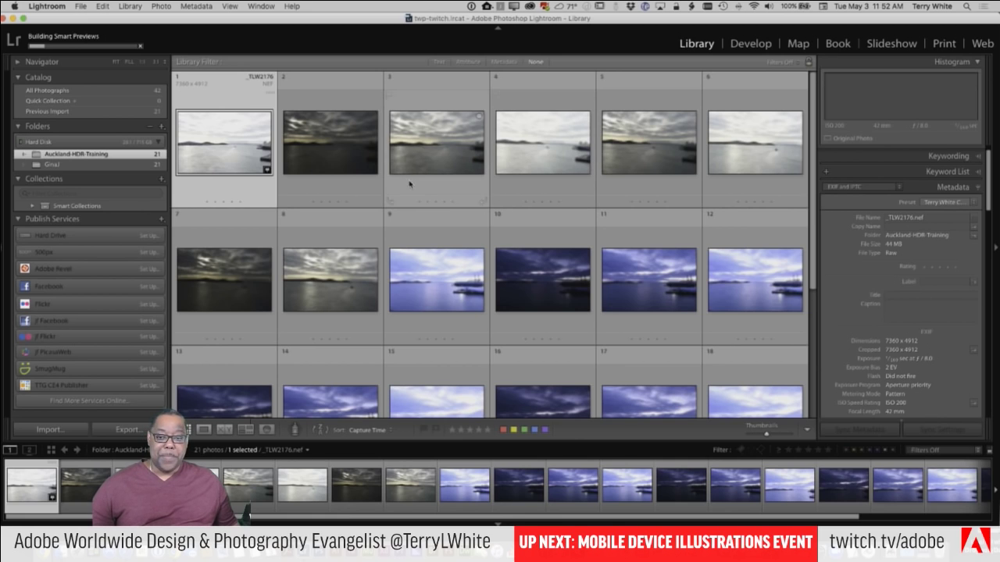
pyautogui.click(114, 168)
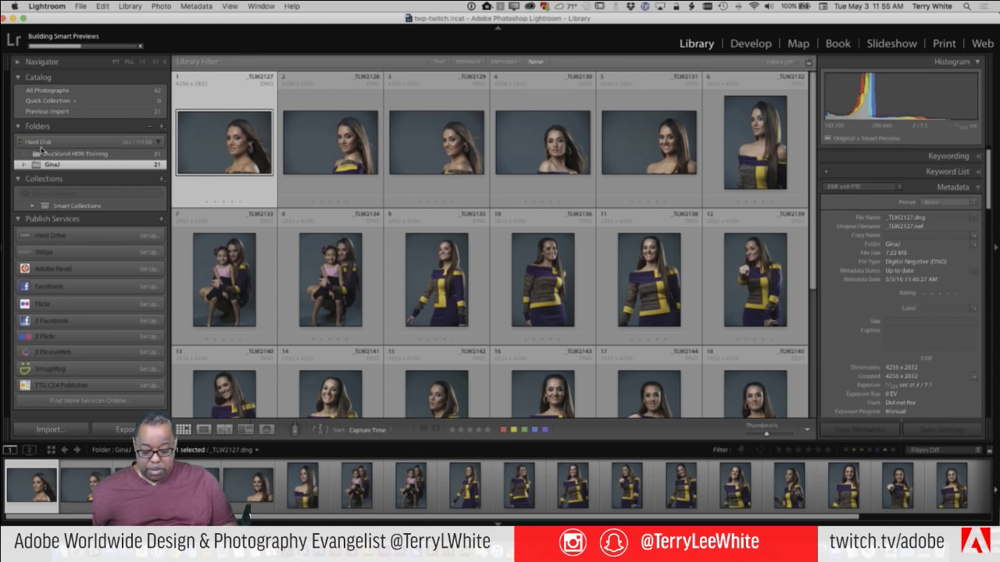
# Switch to Finder to examine the Pictures folder holding the imported photo folders, and return to Lightroom
pyautogui.press('F11')
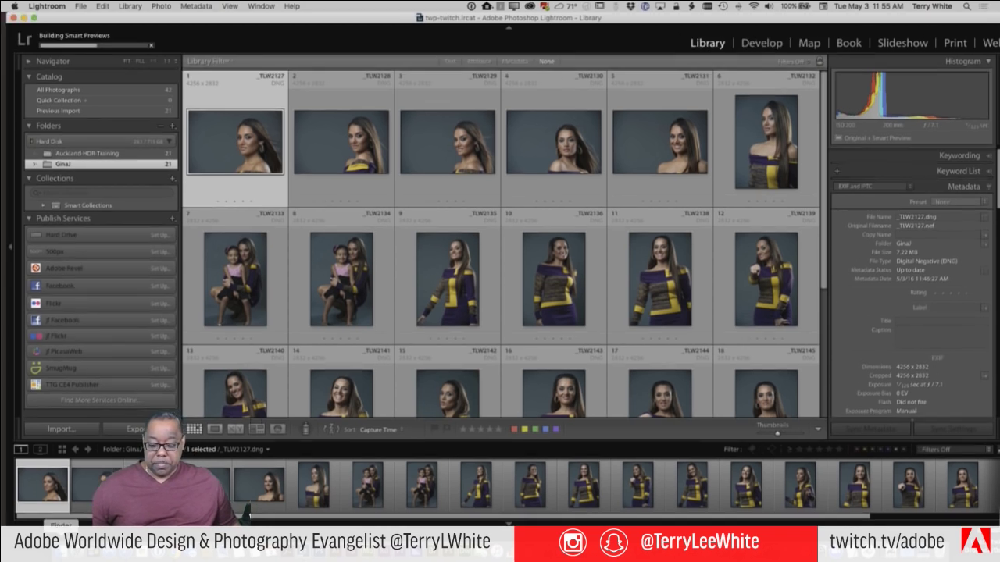
pyautogui.press('F11')
pyautogui.click(61, 552)
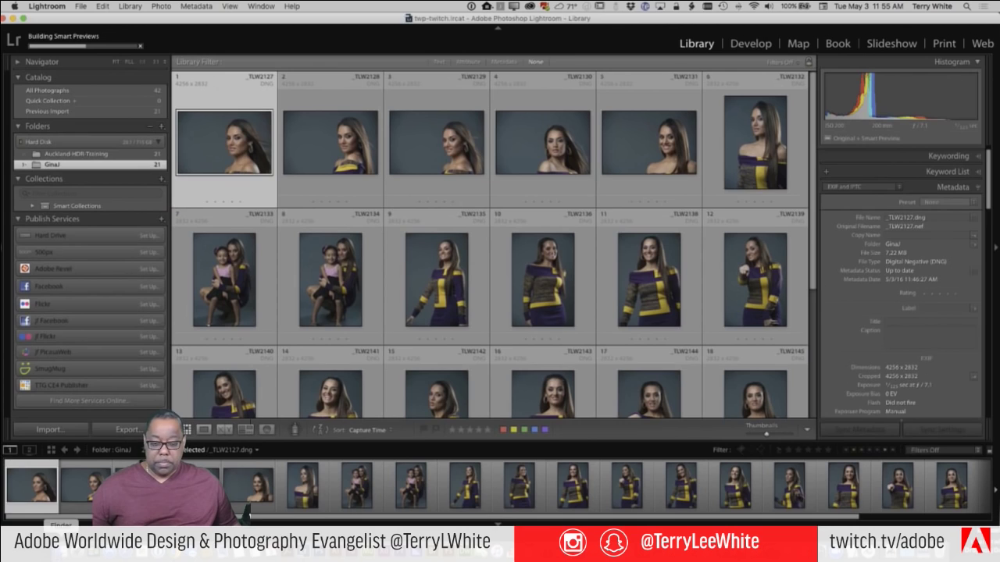
pyautogui.scroll(5, 491, 269)
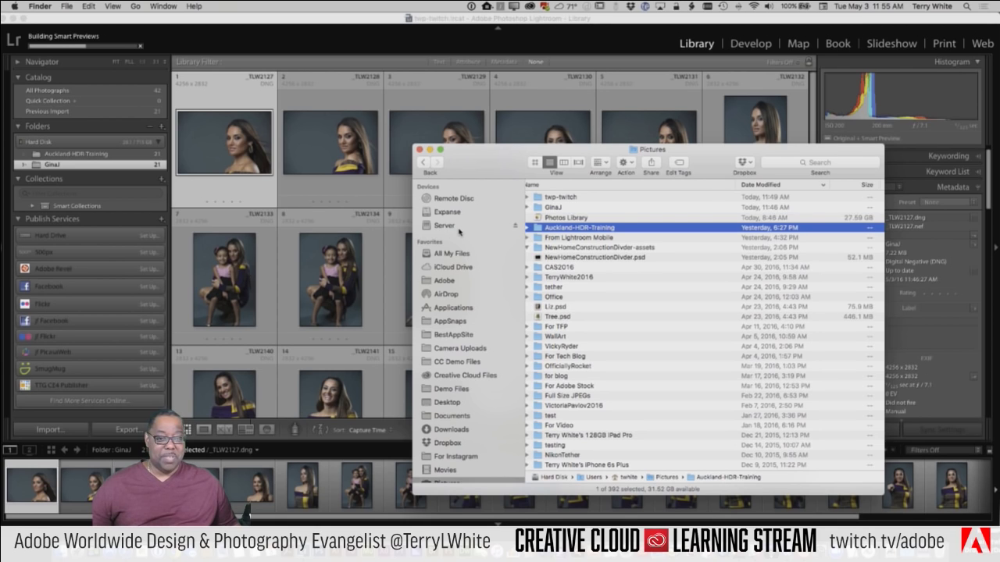
pyautogui.click(185, 87)
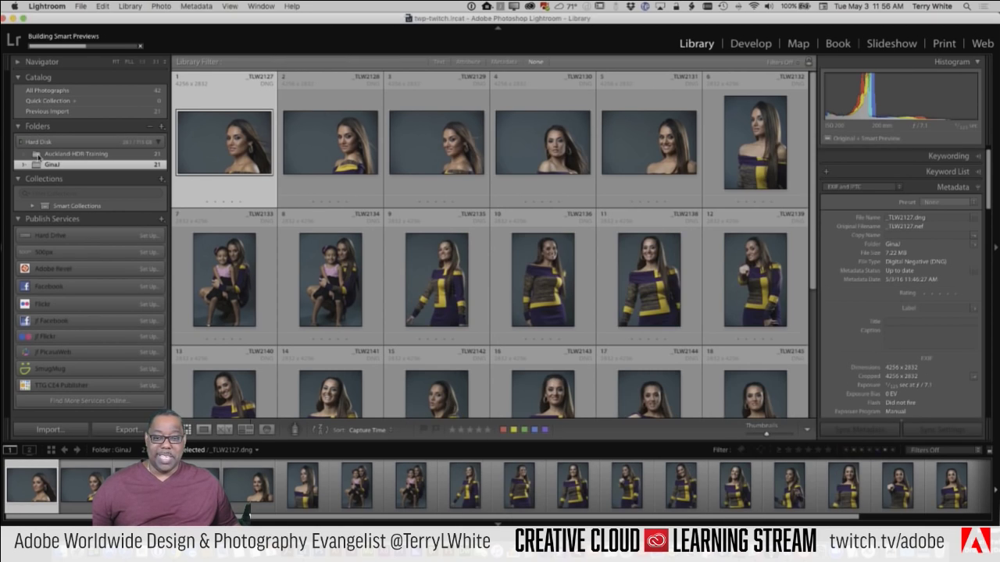